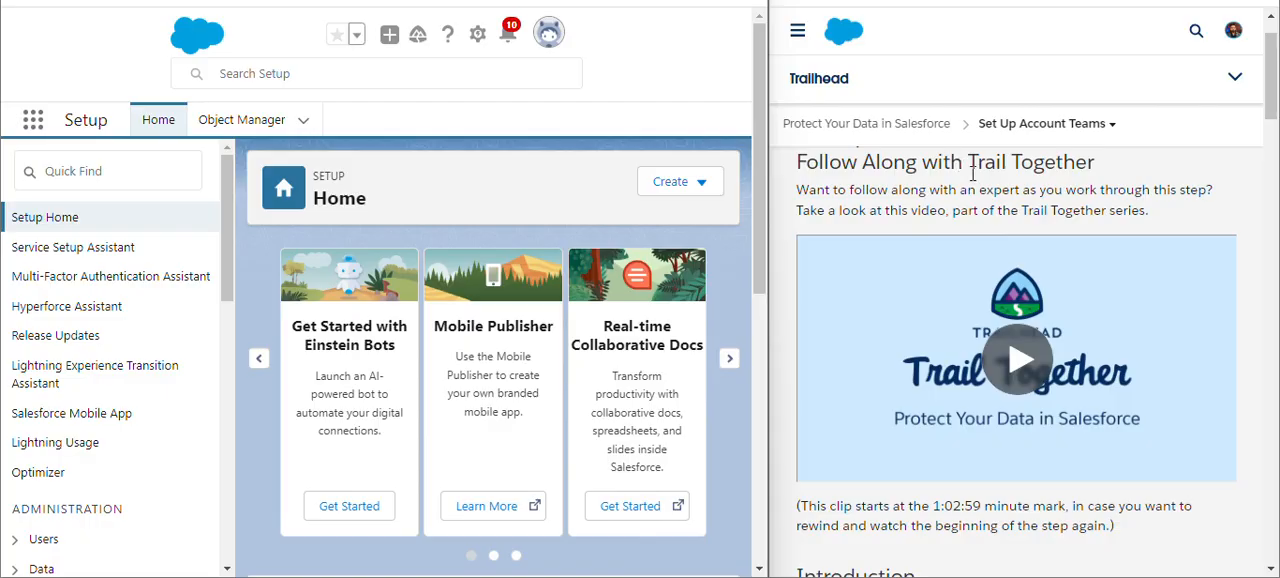
# - Find "account t" in Setup and open the Account Teams page under Sales Accounts
pyautogui.scroll(-20, 972, 173)
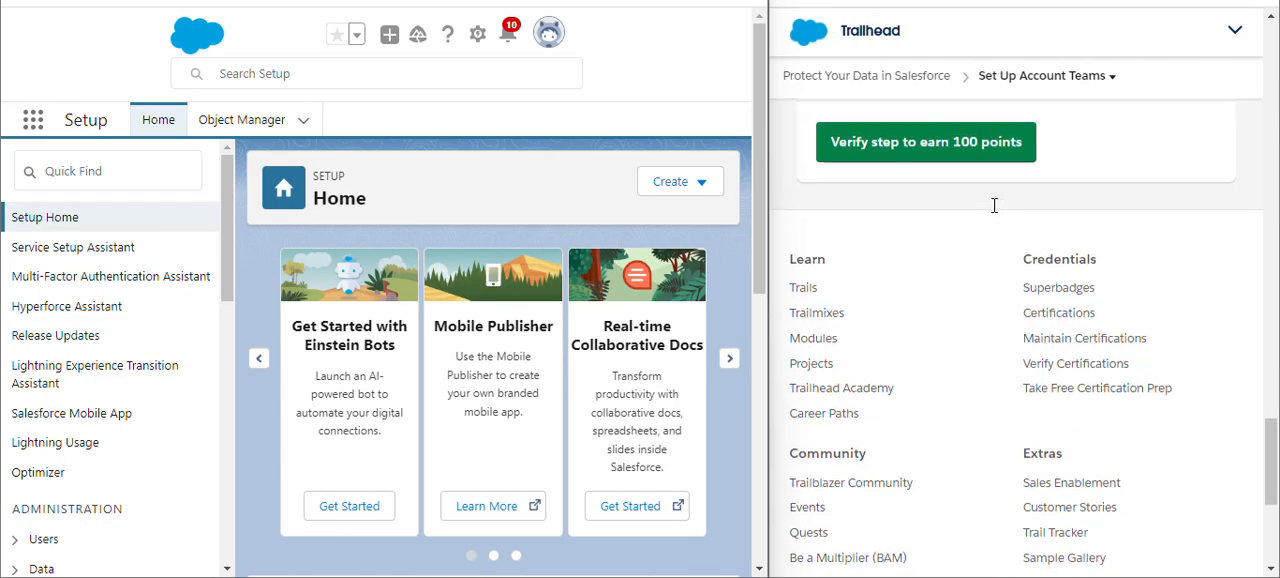
pyautogui.scroll(1, 994, 205)
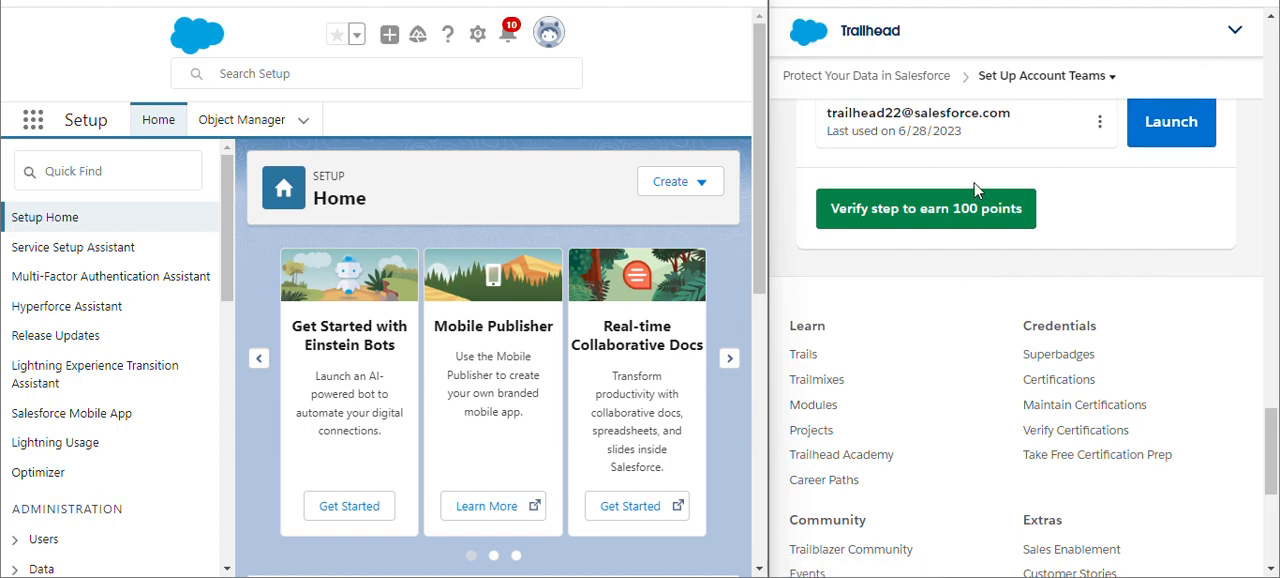
pyautogui.scroll(15, 976, 184)
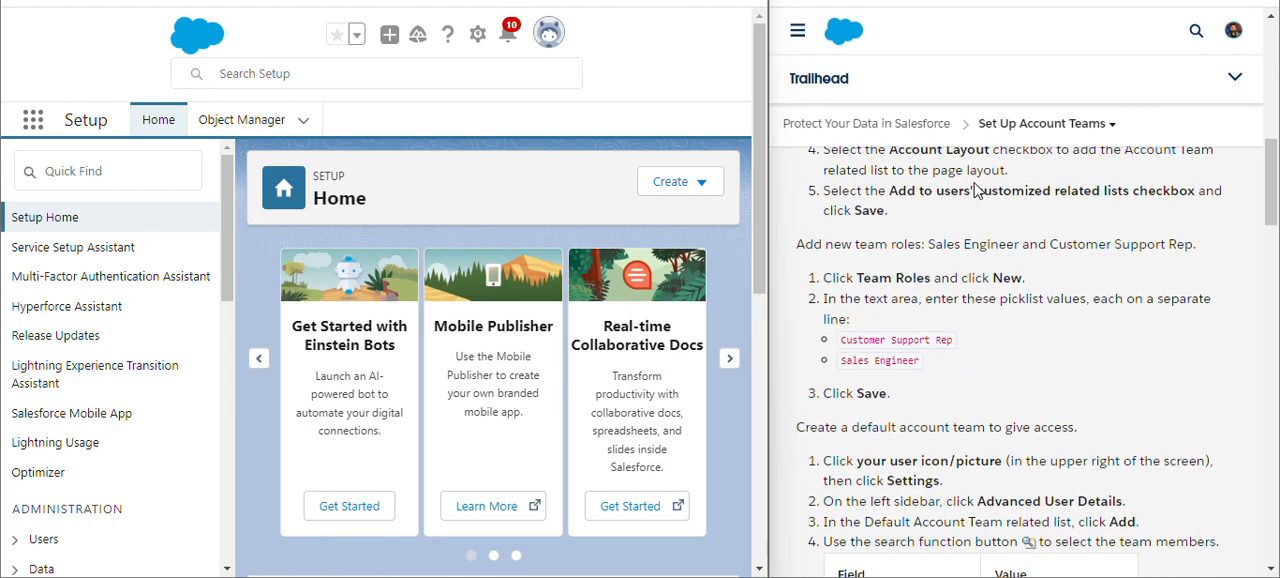
pyautogui.scroll(5, 976, 190)
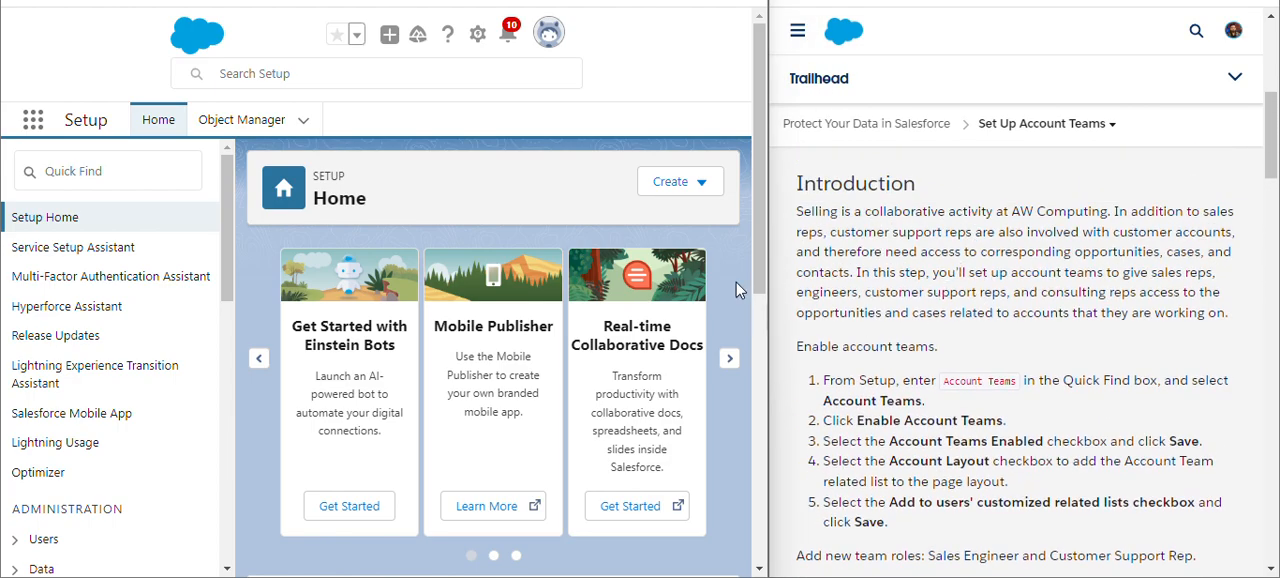
pyautogui.click(140, 171)
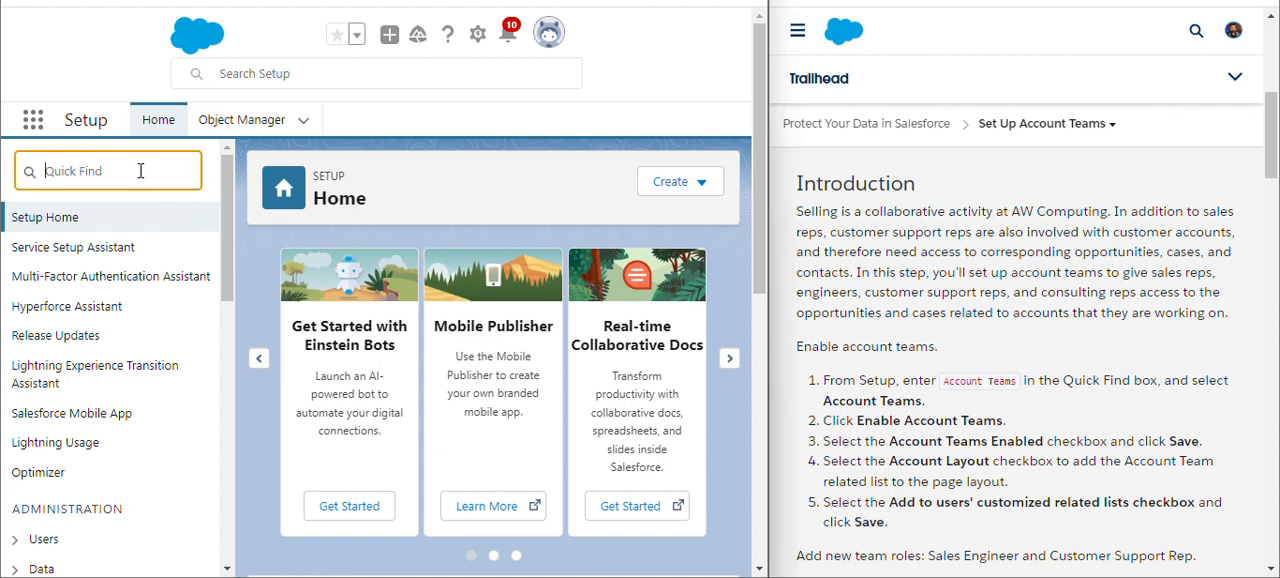
pyautogui.write('account')
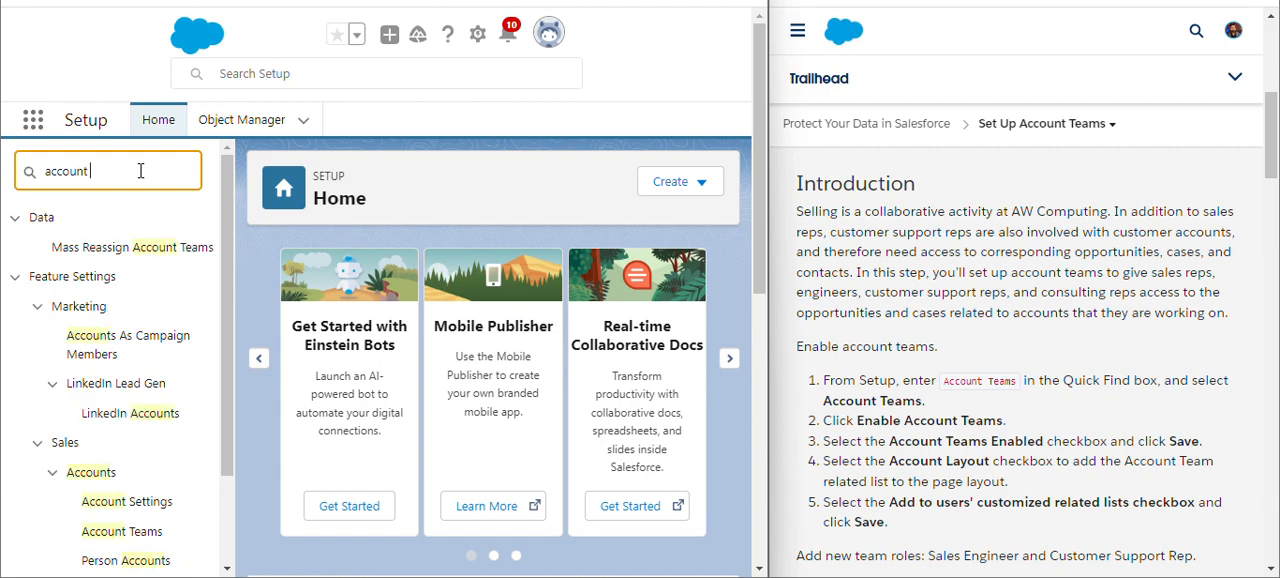
pyautogui.write(' t')
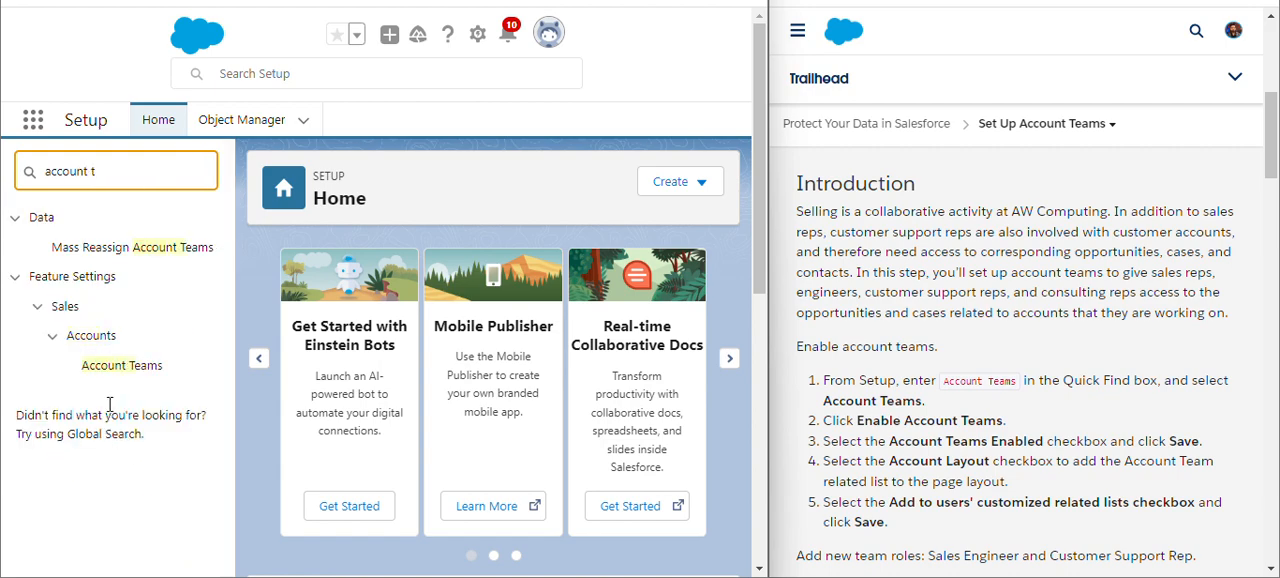
pyautogui.click(124, 377)
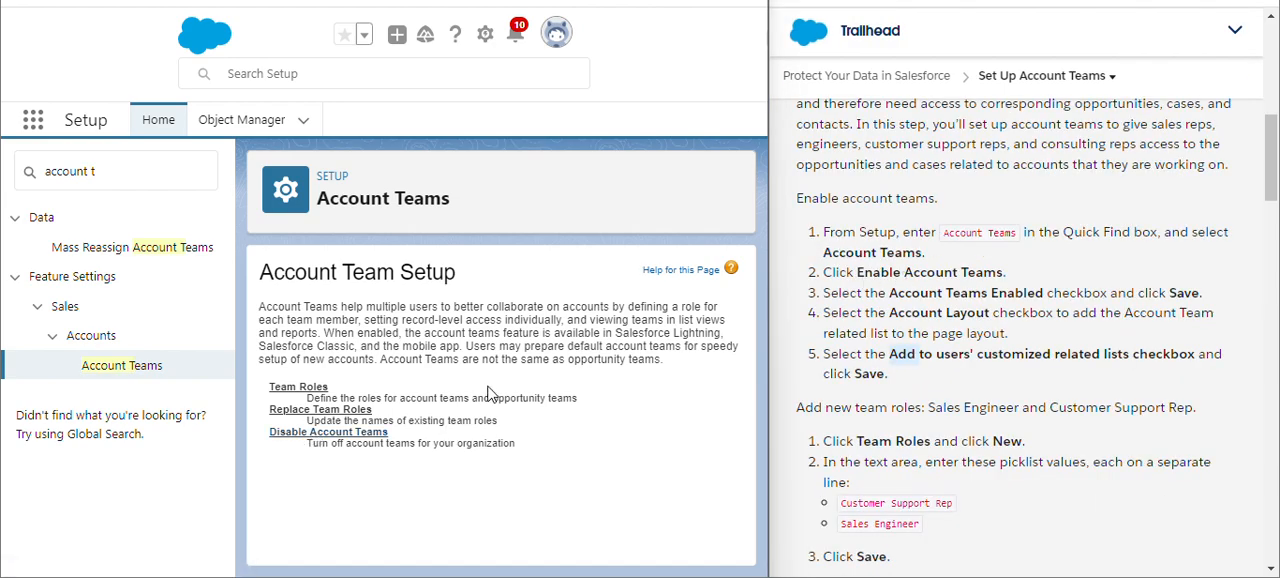
# - Open the Disable Account Teams setting and save it with Account Teams Enabled selected
pyautogui.click(355, 432)
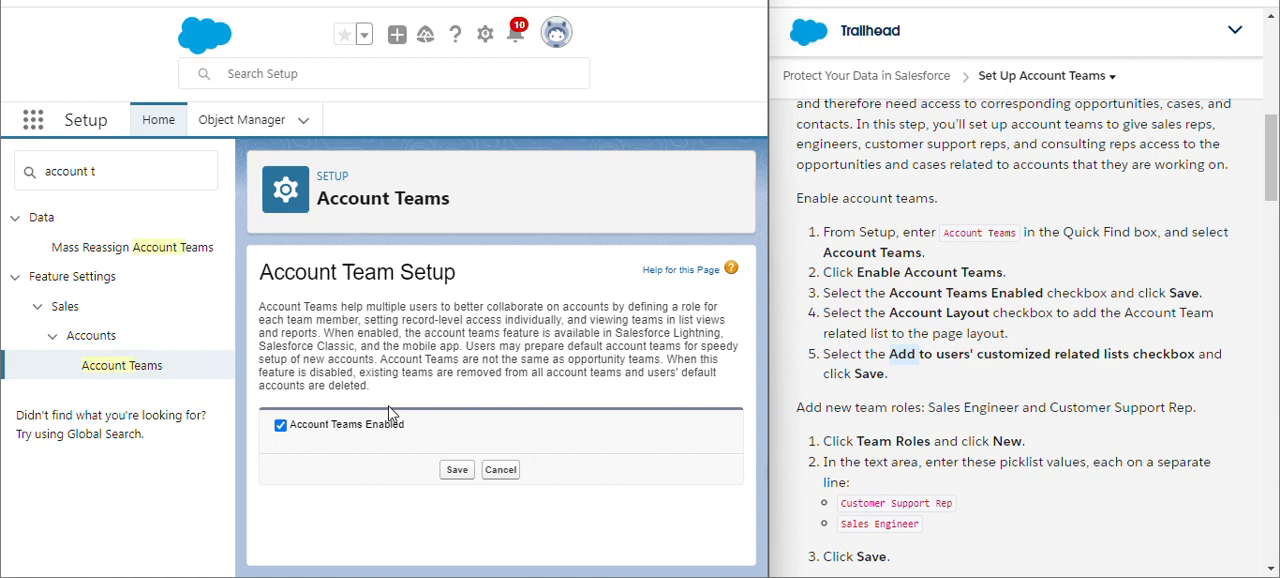
pyautogui.doubleClick(982, 293)
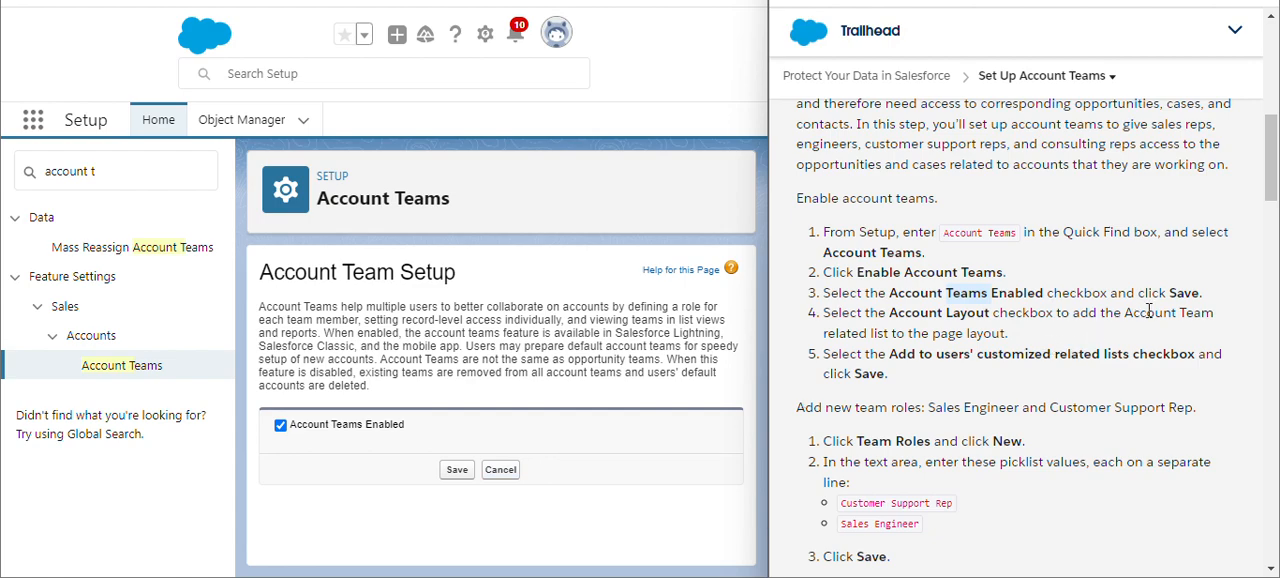
pyautogui.click(457, 471)
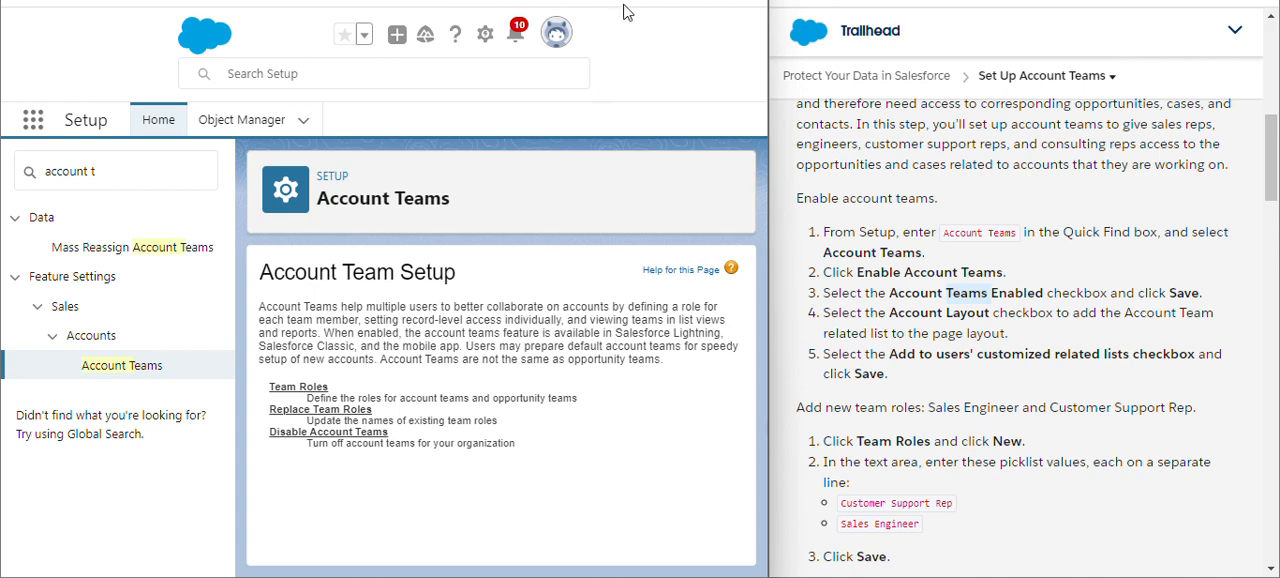
pyautogui.doubleClick(1110, 76)
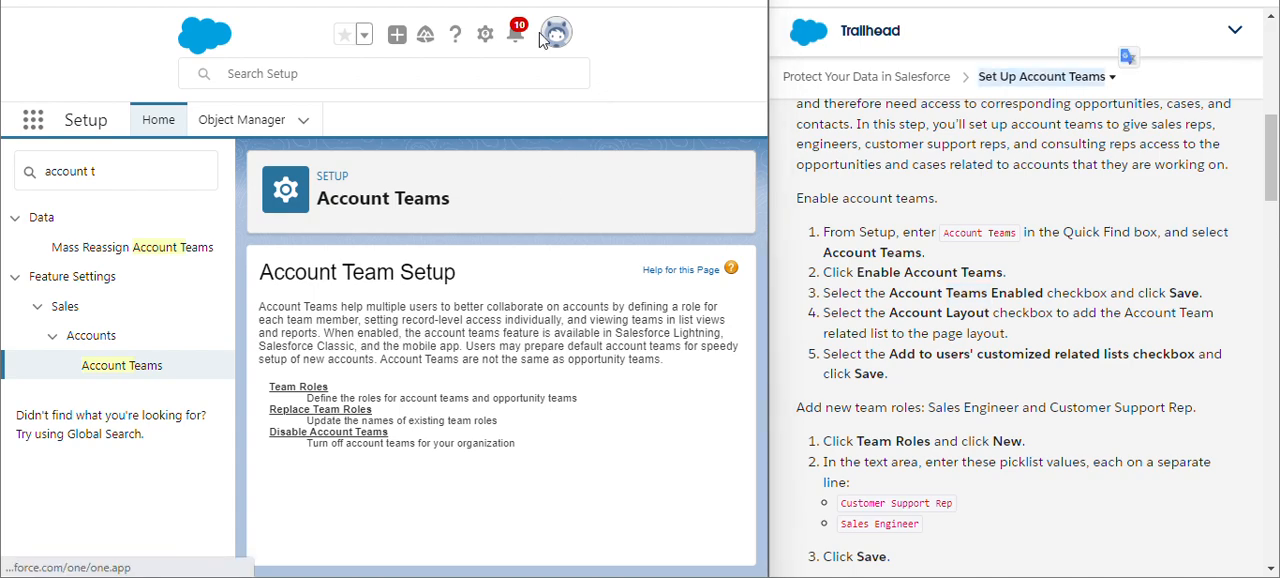
# - Add the team roles Customer Support Rep and Sales Engineer on separate lines as new picklist values and save them
pyautogui.click(298, 387)
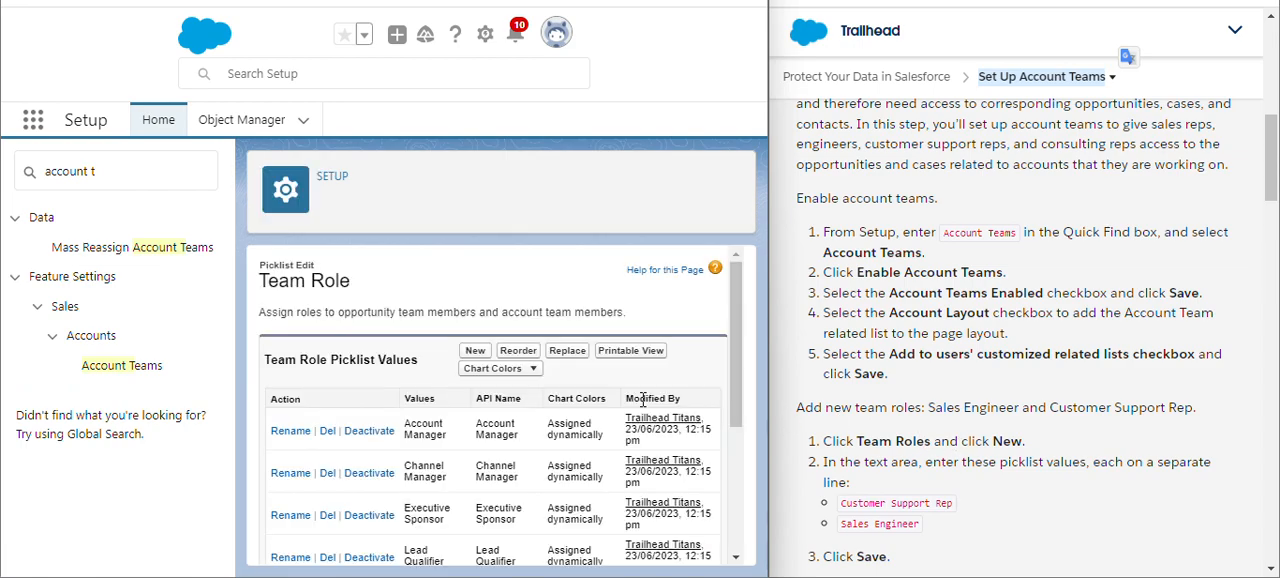
pyautogui.click(475, 351)
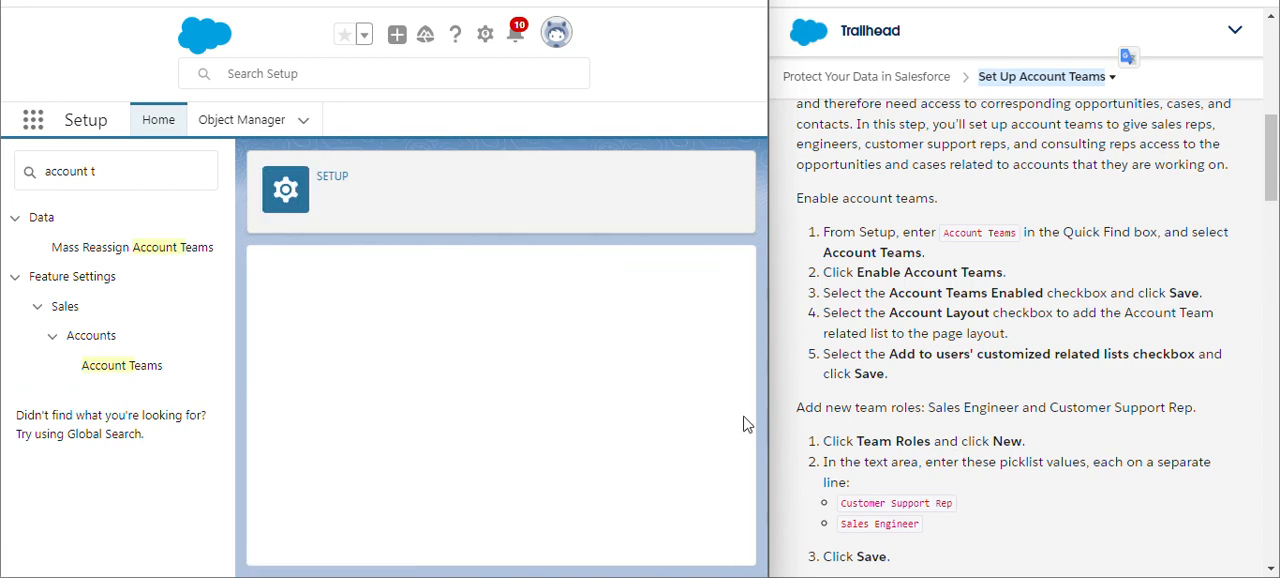
pyautogui.scroll(-3, 950, 505)
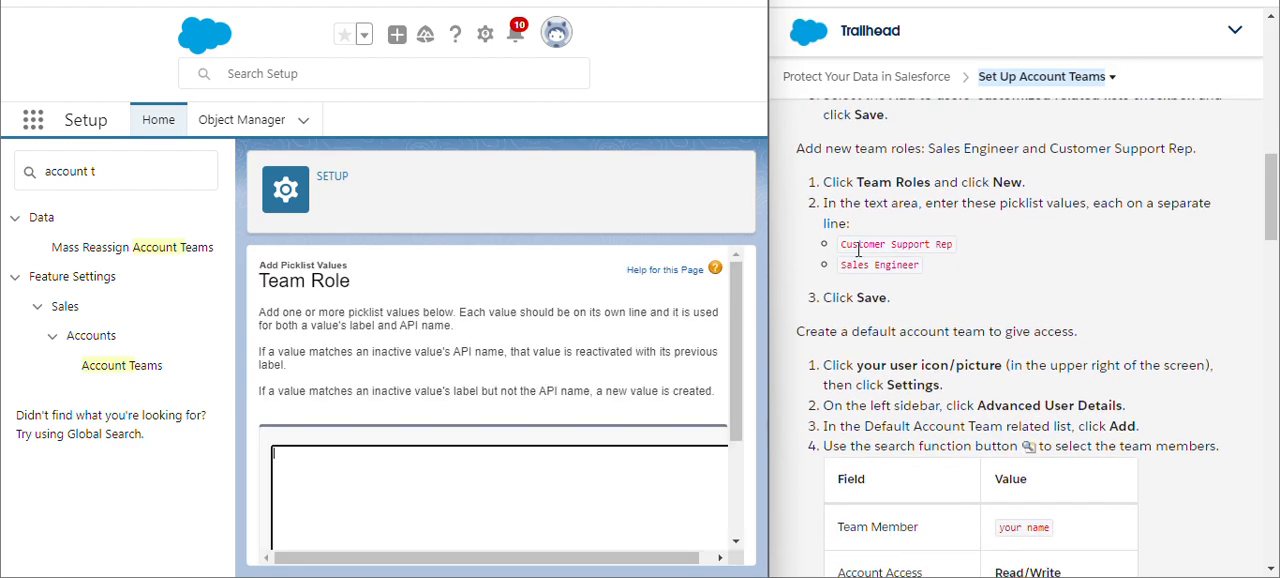
pyautogui.moveTo(842, 244); pyautogui.dragTo(928, 263)
pyautogui.hotkey('ctrl', 'c')
pyautogui.click(322, 478)
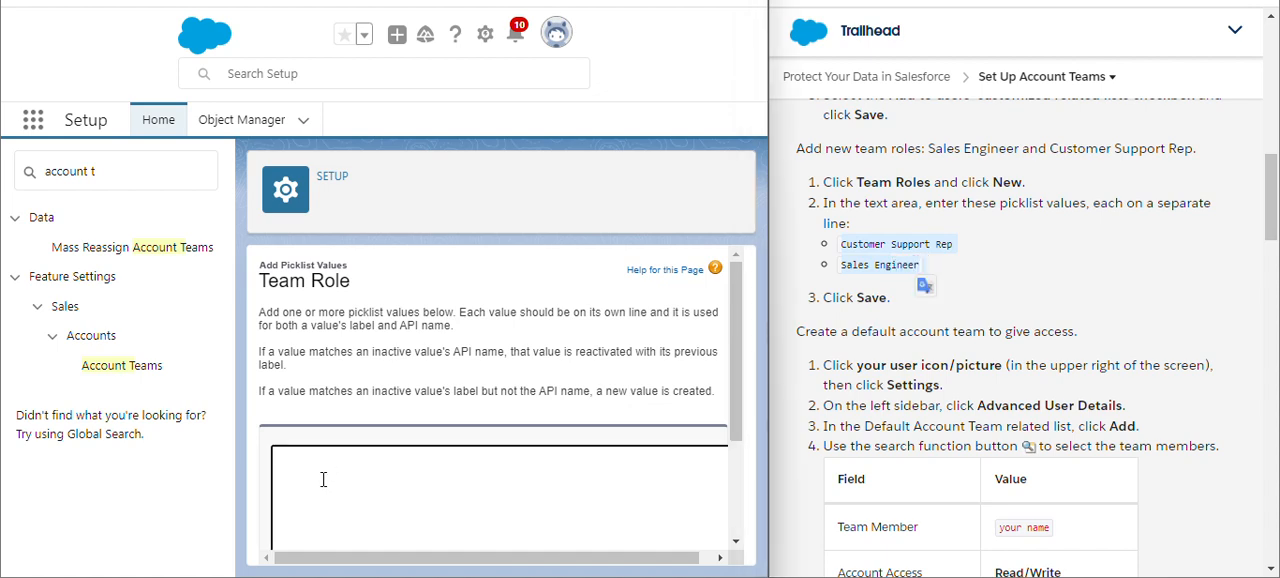
pyautogui.hotkey('ctrl', 'v')
pyautogui.scroll(-2, 508, 408)
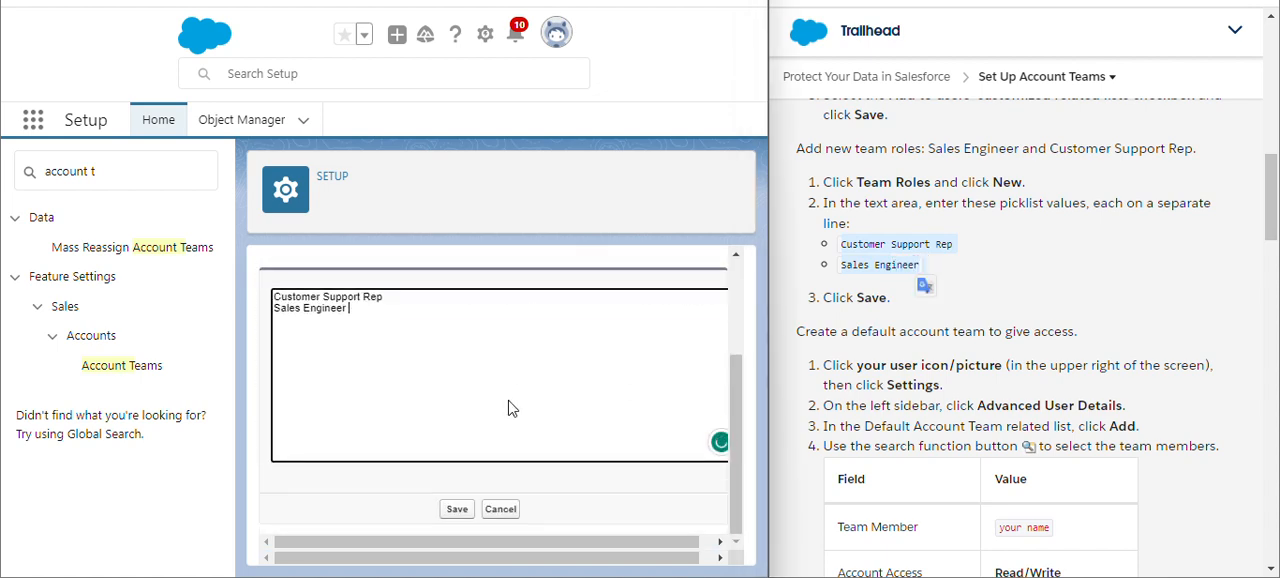
pyautogui.click(455, 511)
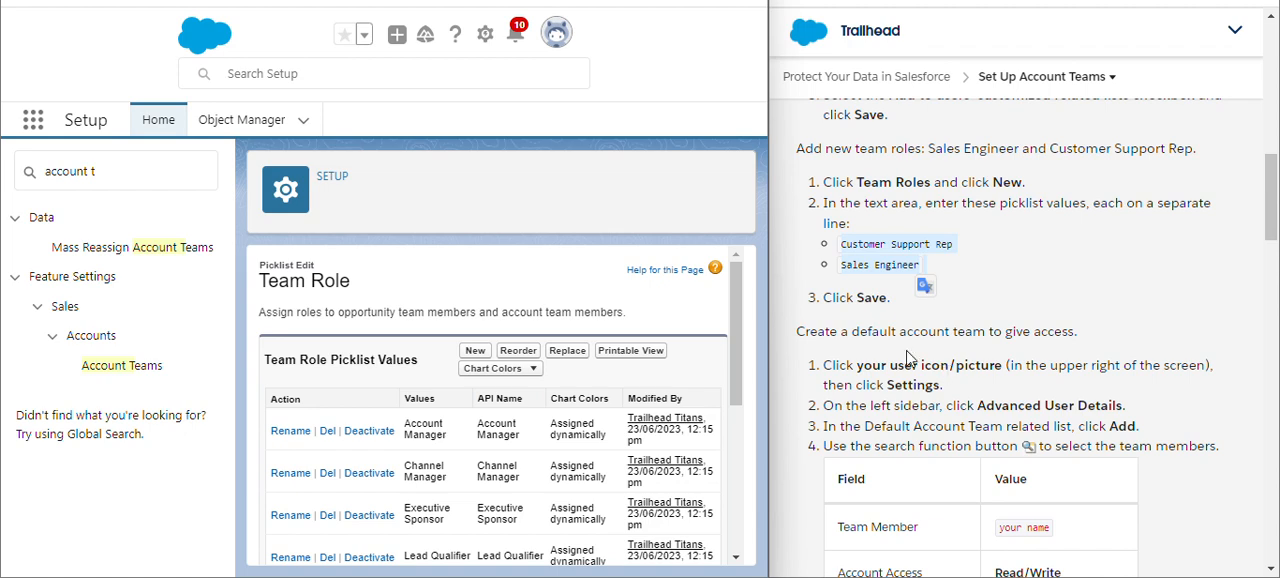
# - Open the Advanced User Details page in the personal settings
pyautogui.doubleClick(1042, 77)
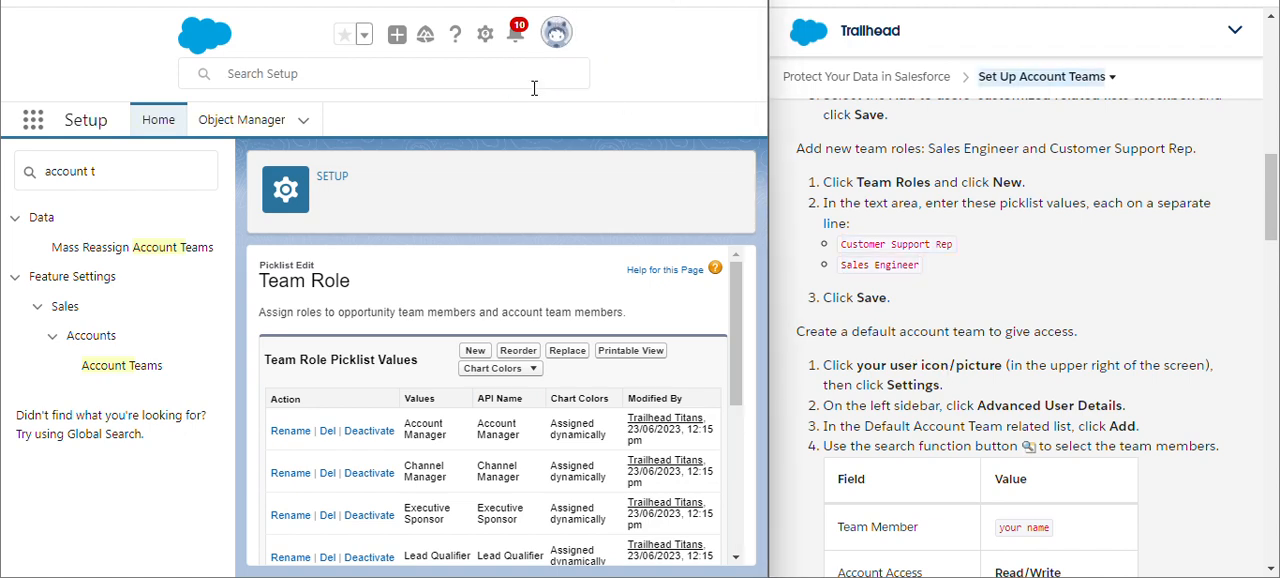
pyautogui.click(552, 42)
pyautogui.click(552, 46)
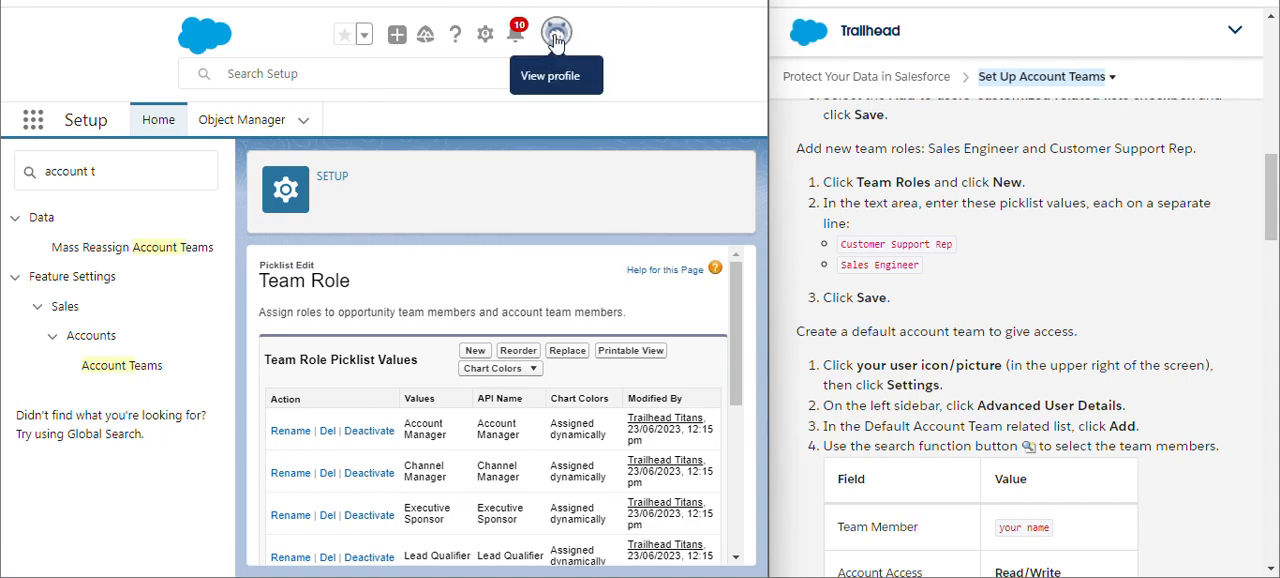
pyautogui.click(556, 40)
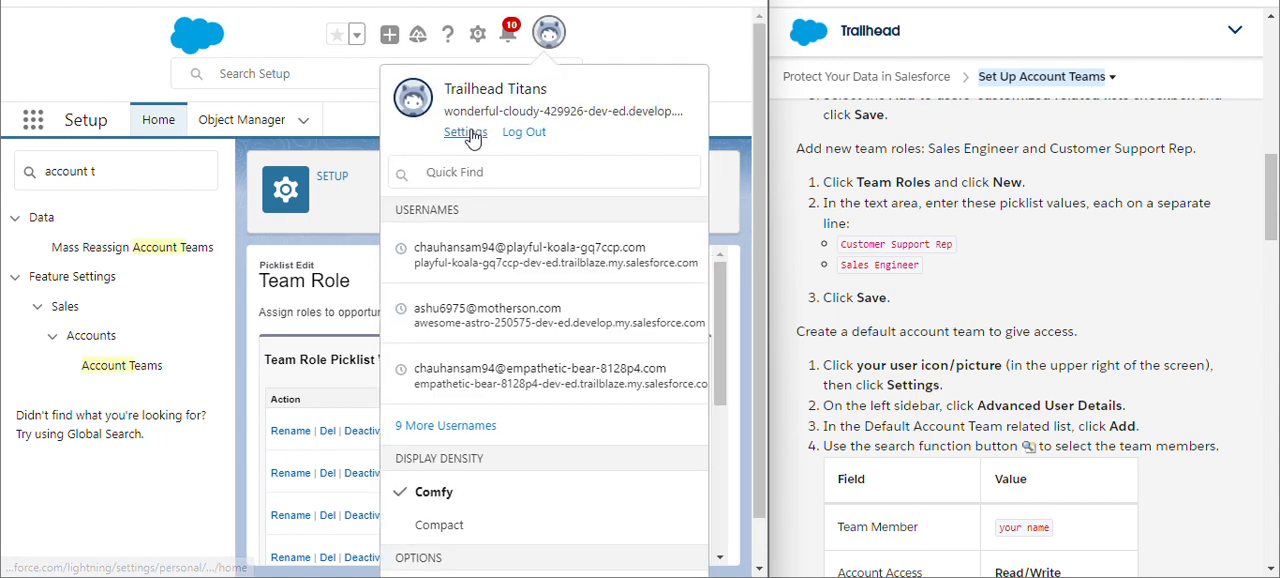
pyautogui.click(470, 133)
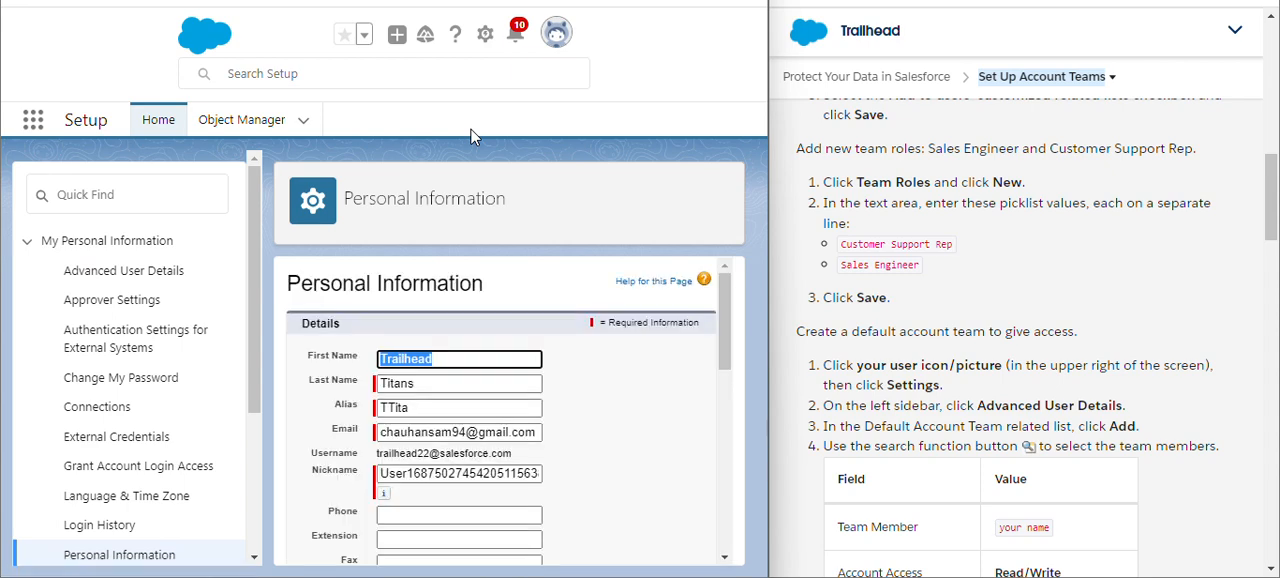
pyautogui.click(128, 273)
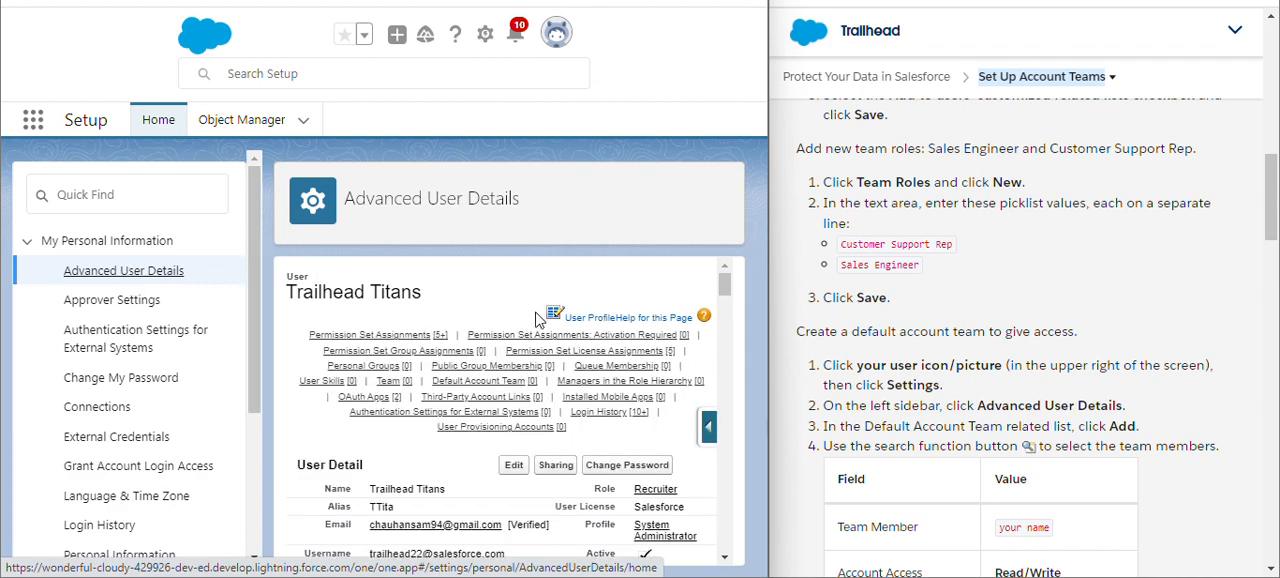
# - Open the Add Members form for the Default Account Team
pyautogui.moveTo(565, 336)
pyautogui.scroll(-1, 565, 341)
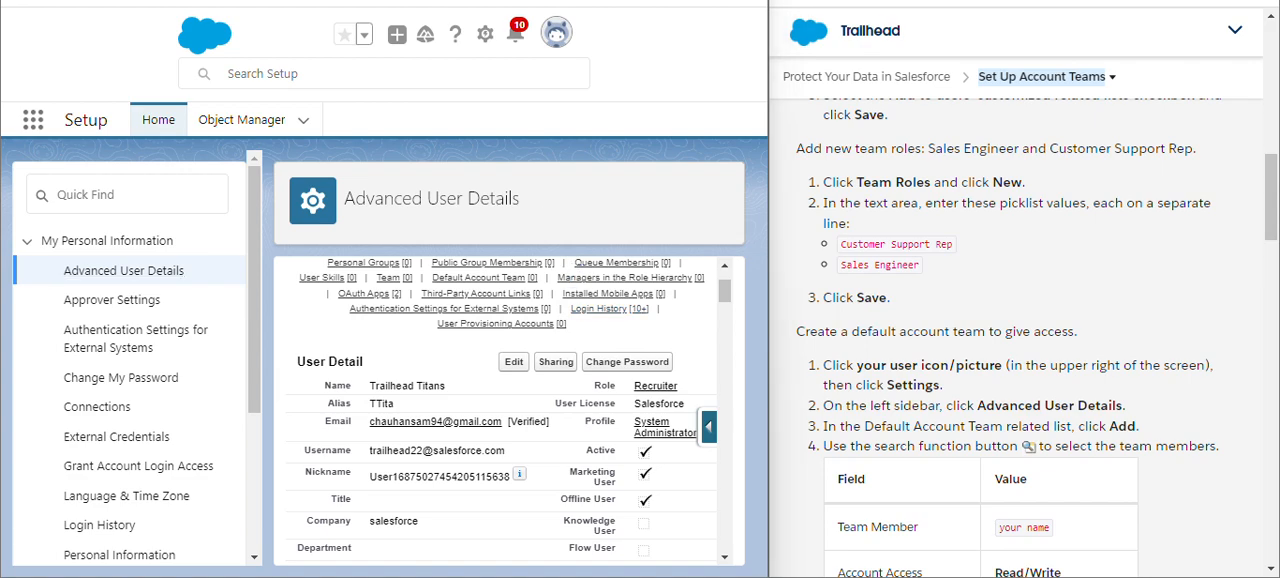
pyautogui.scroll(1, 510, 410)
pyautogui.moveTo(503, 374)
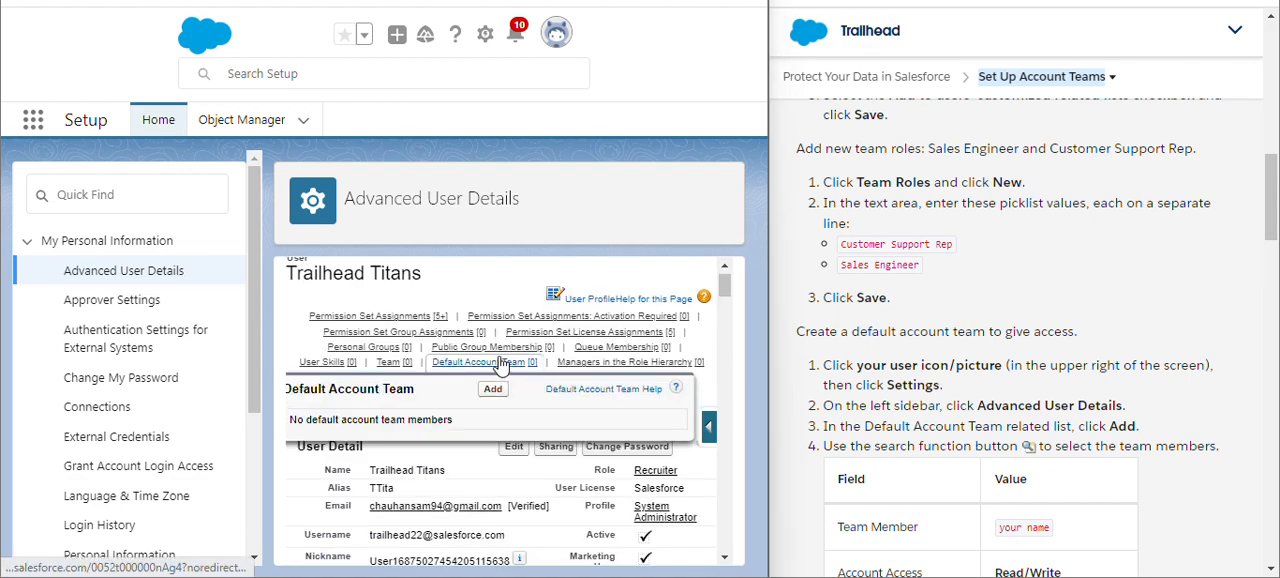
pyautogui.click(494, 392)
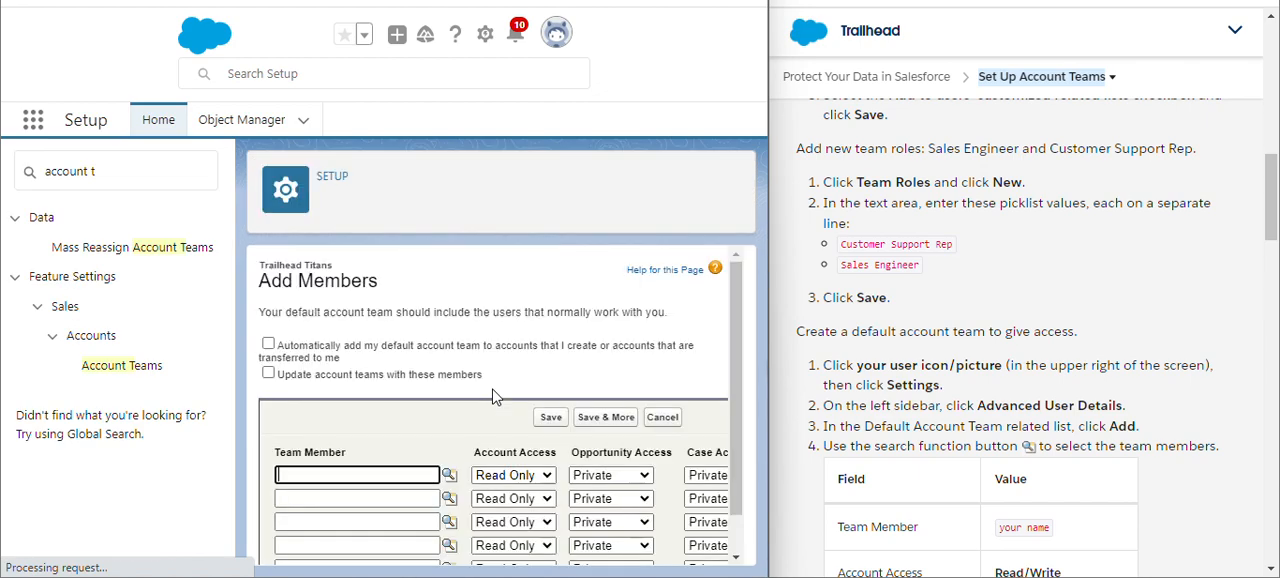
# - Enter the team member's full name in the first row of the default account team
pyautogui.scroll(-2, 856, 400)
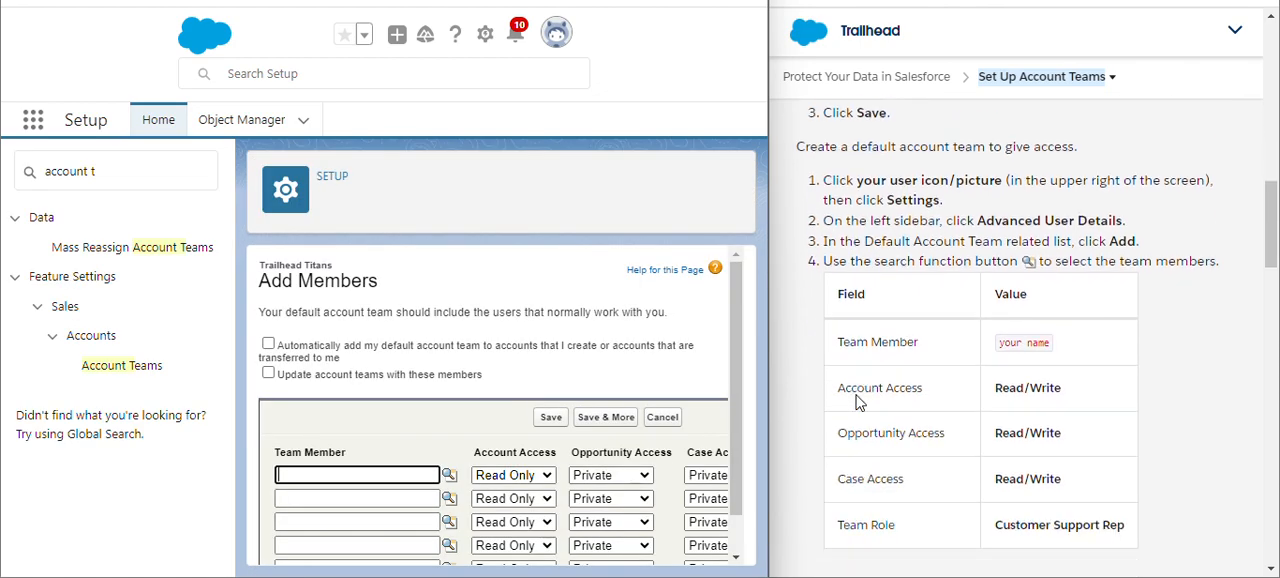
pyautogui.scroll(-1, 640, 388)
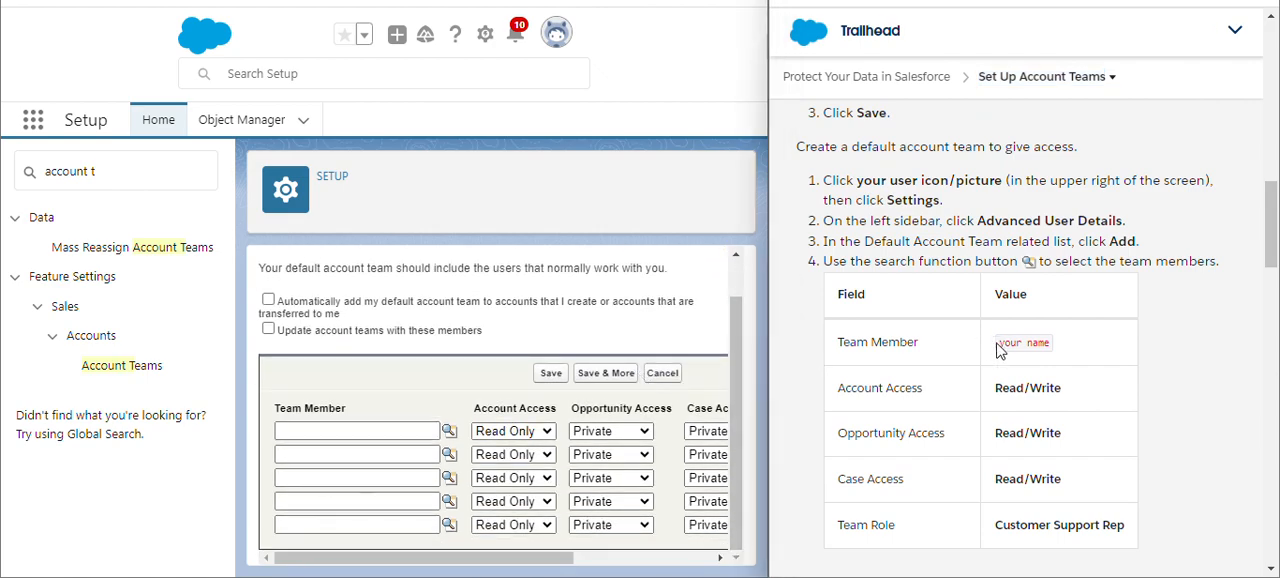
pyautogui.moveTo(997, 343); pyautogui.dragTo(1058, 355)
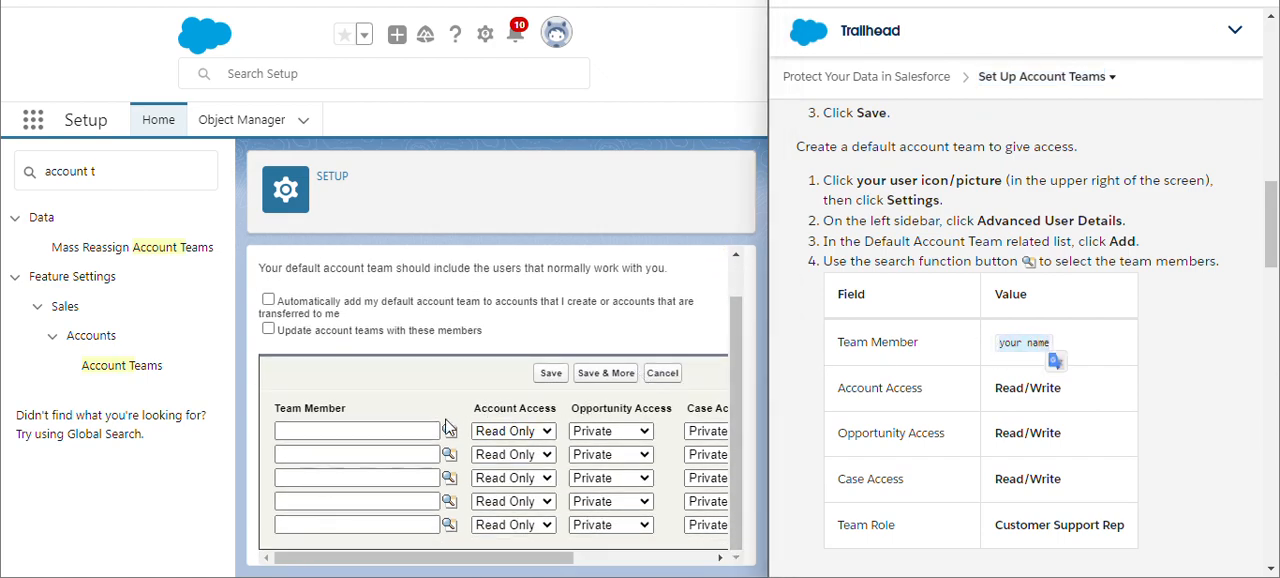
pyautogui.click(323, 430)
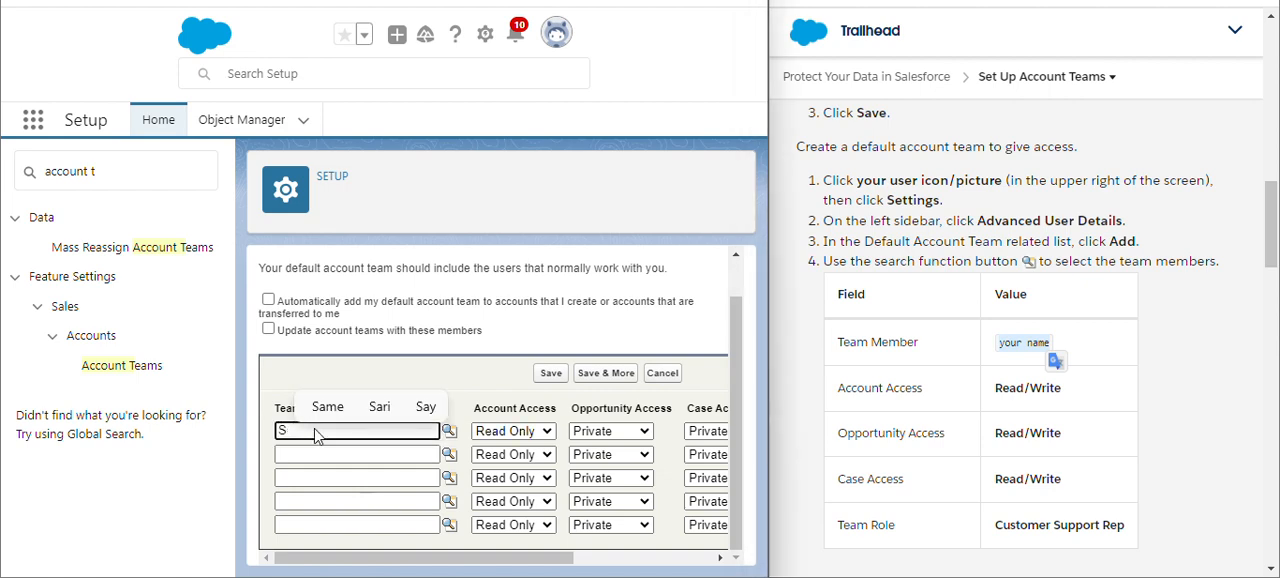
pyautogui.press('BackSpace')
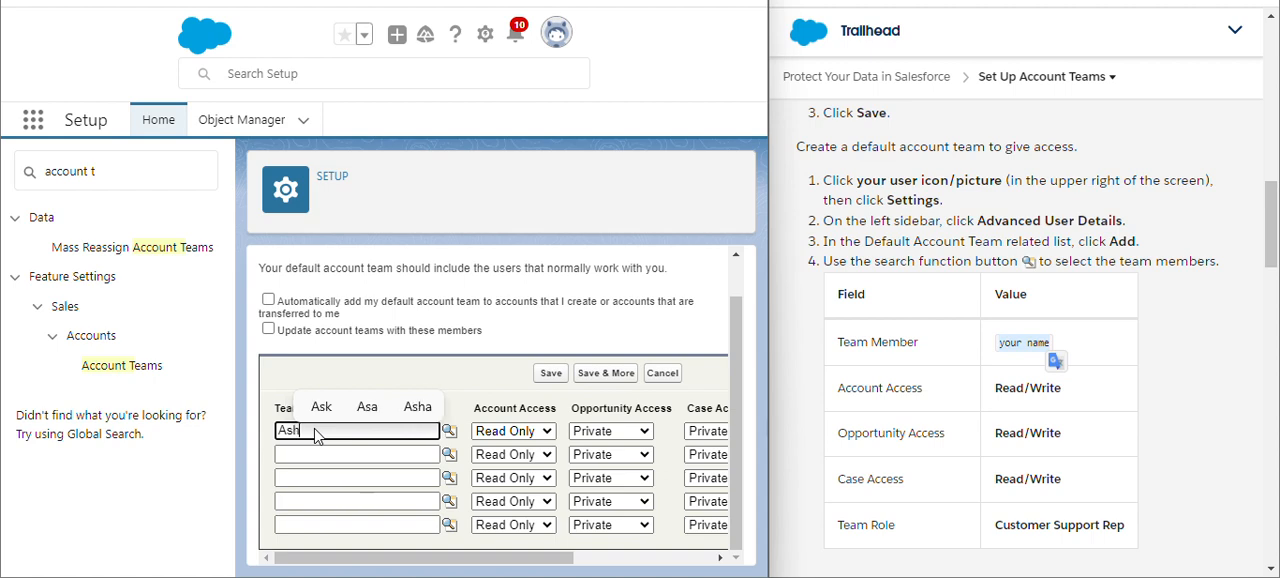
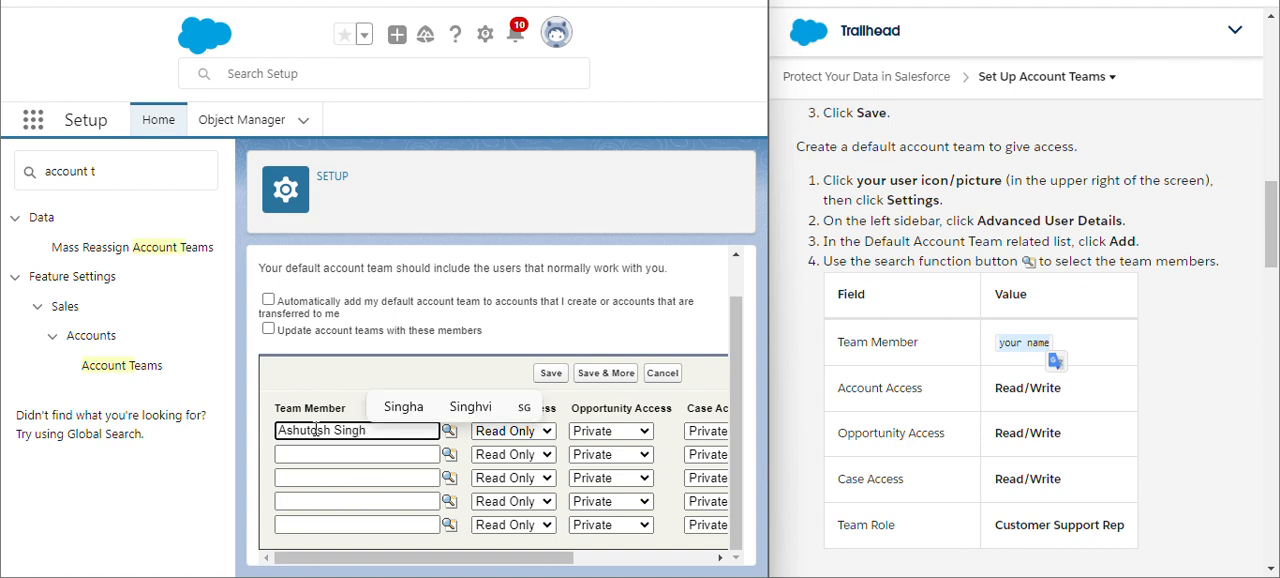
pyautogui.click(427, 371)
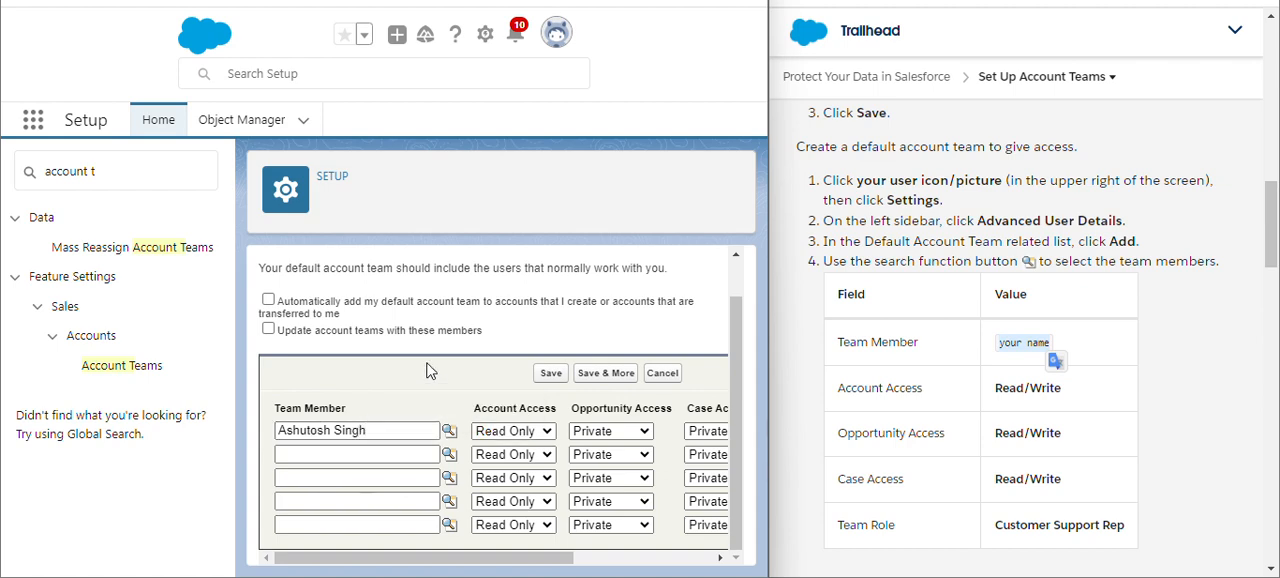
# - Set the first team member's Account Access, Opportunity Access and Case Access to Read/Write
pyautogui.click(511, 432)
pyautogui.click(508, 464)
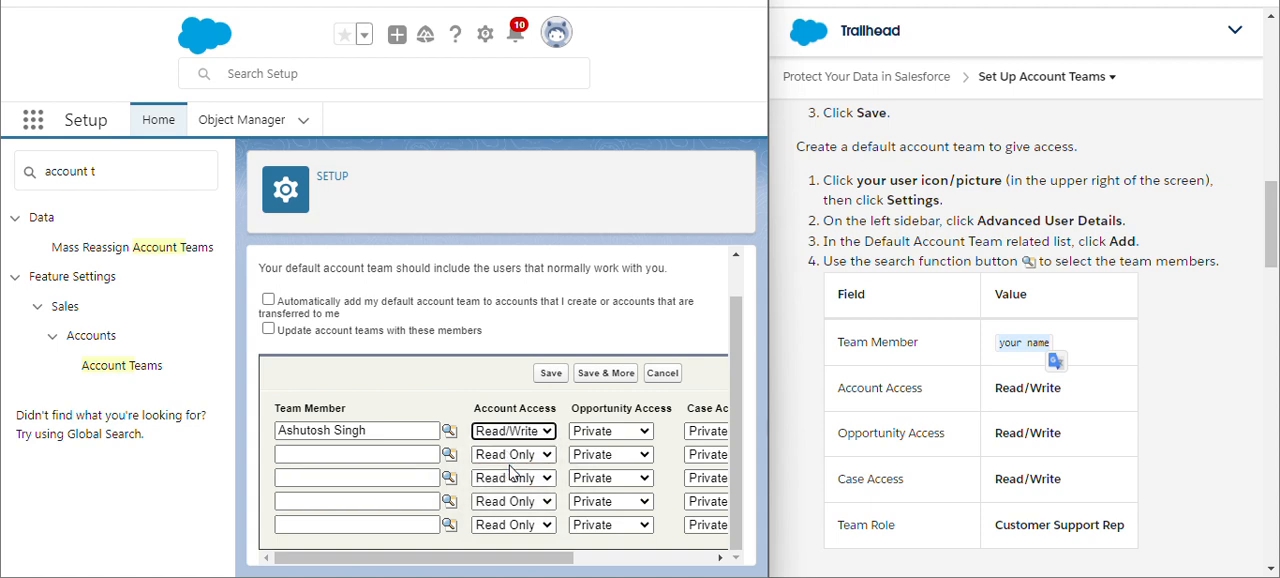
pyautogui.click(641, 434)
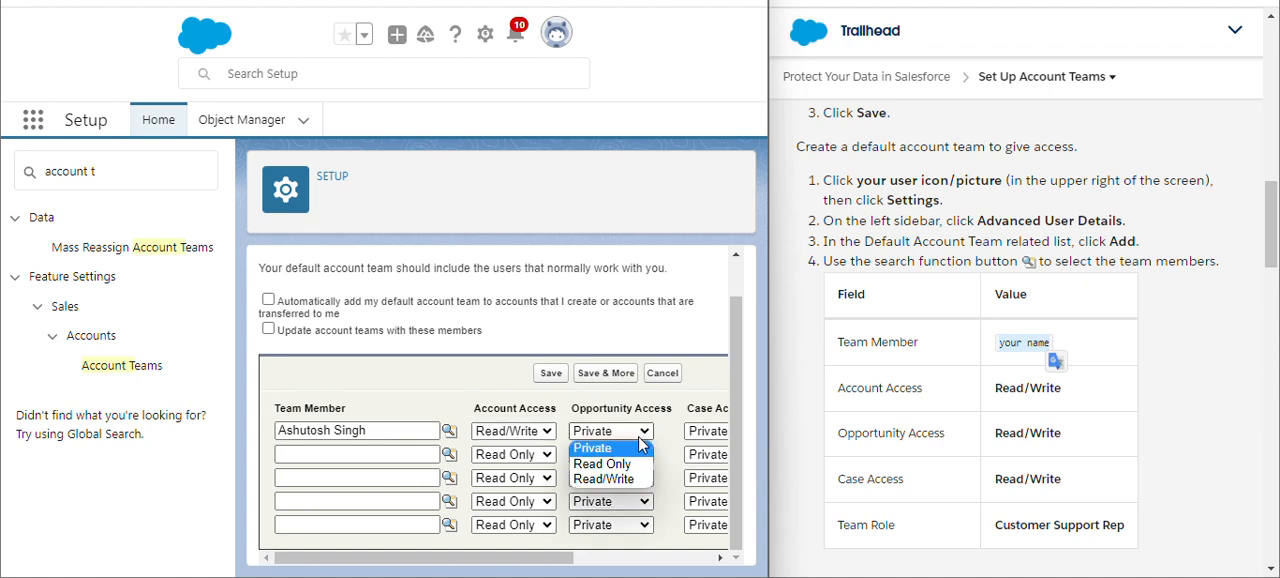
pyautogui.click(609, 479)
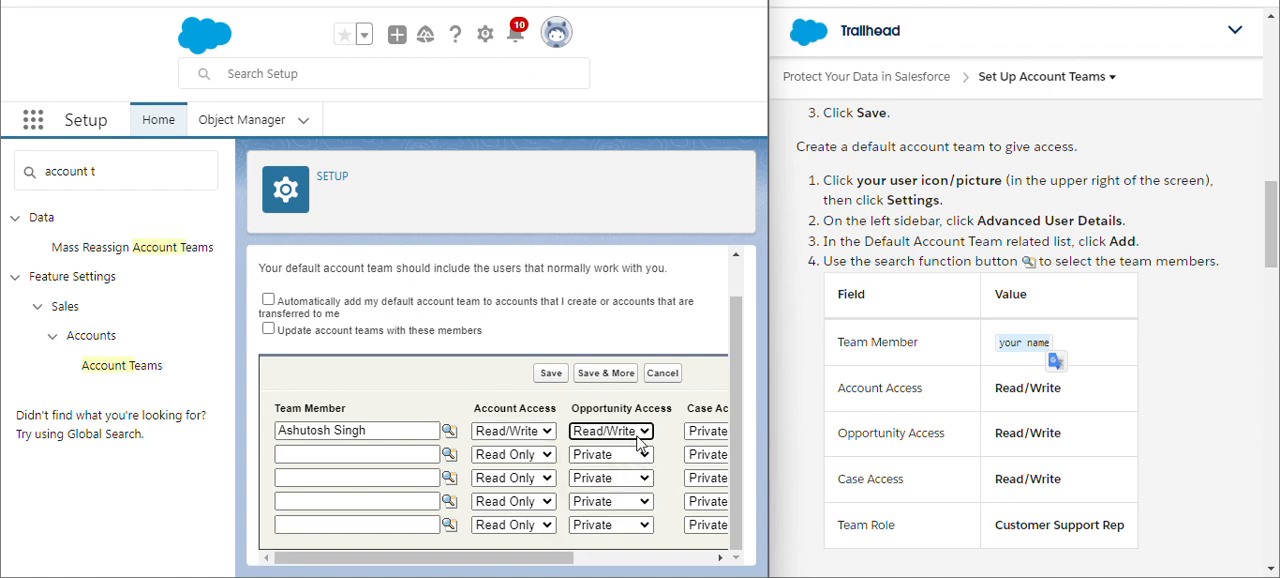
pyautogui.hscroll(3, 637, 441)
pyautogui.click(588, 438)
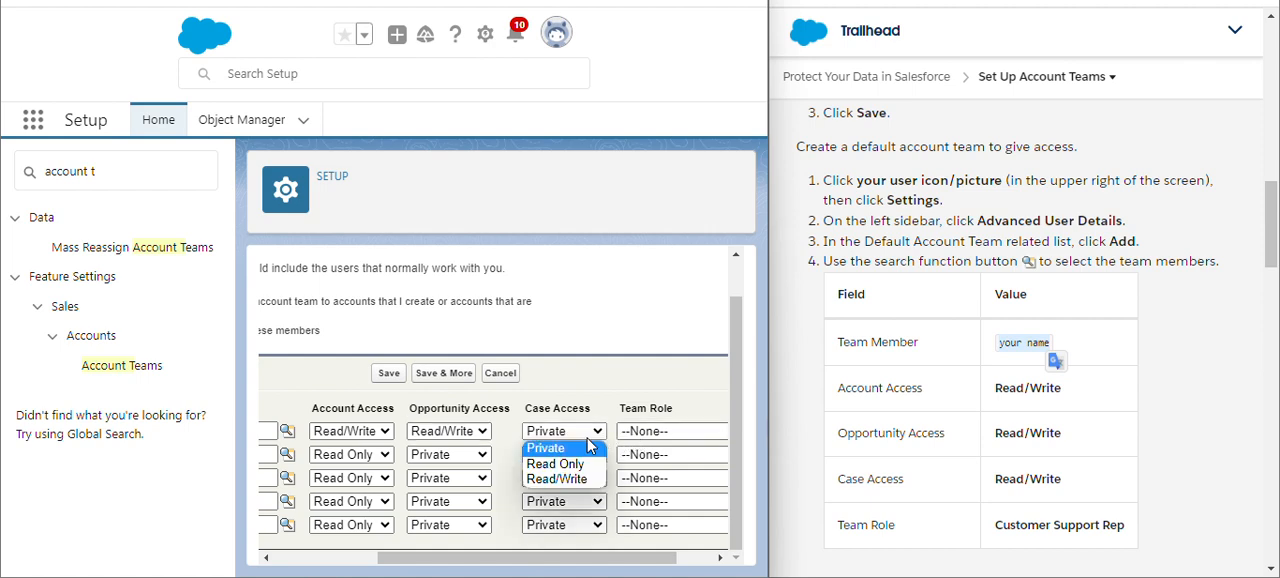
pyautogui.click(572, 480)
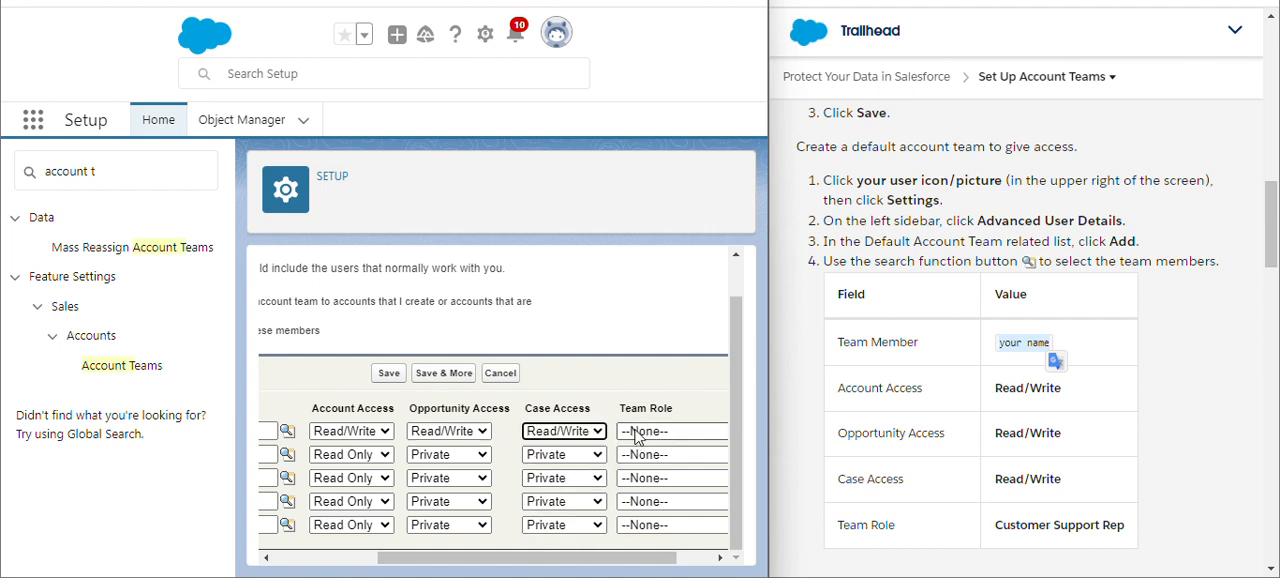
# - Assign the Customer Support Rep team role to the first team member
pyautogui.hscroll(2, 620, 440)
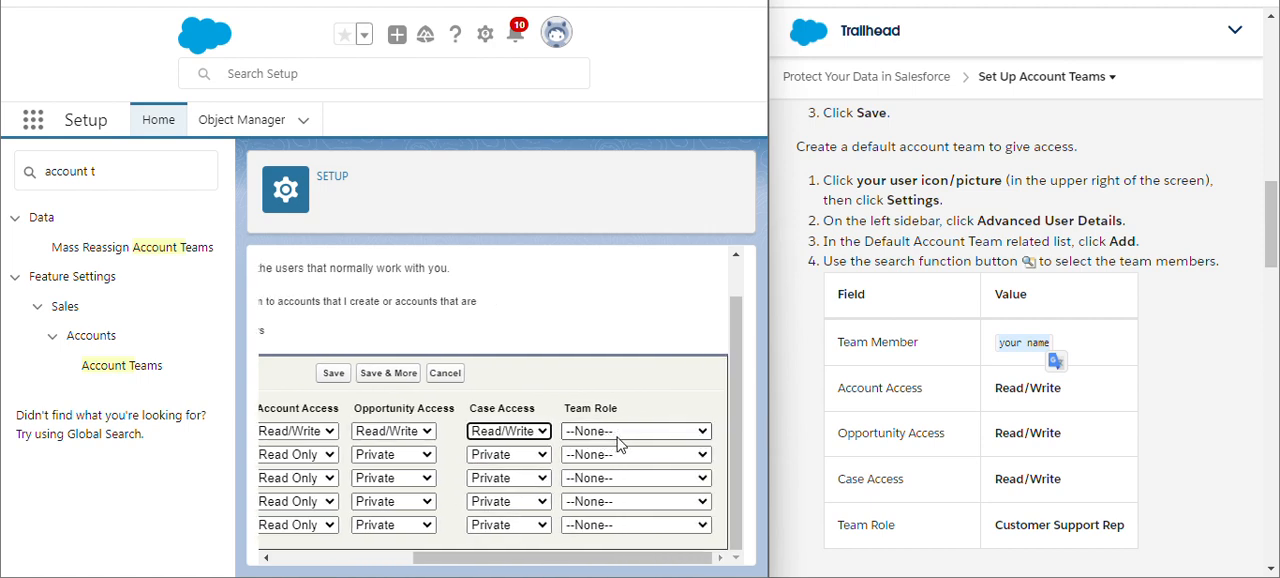
pyautogui.click(628, 437)
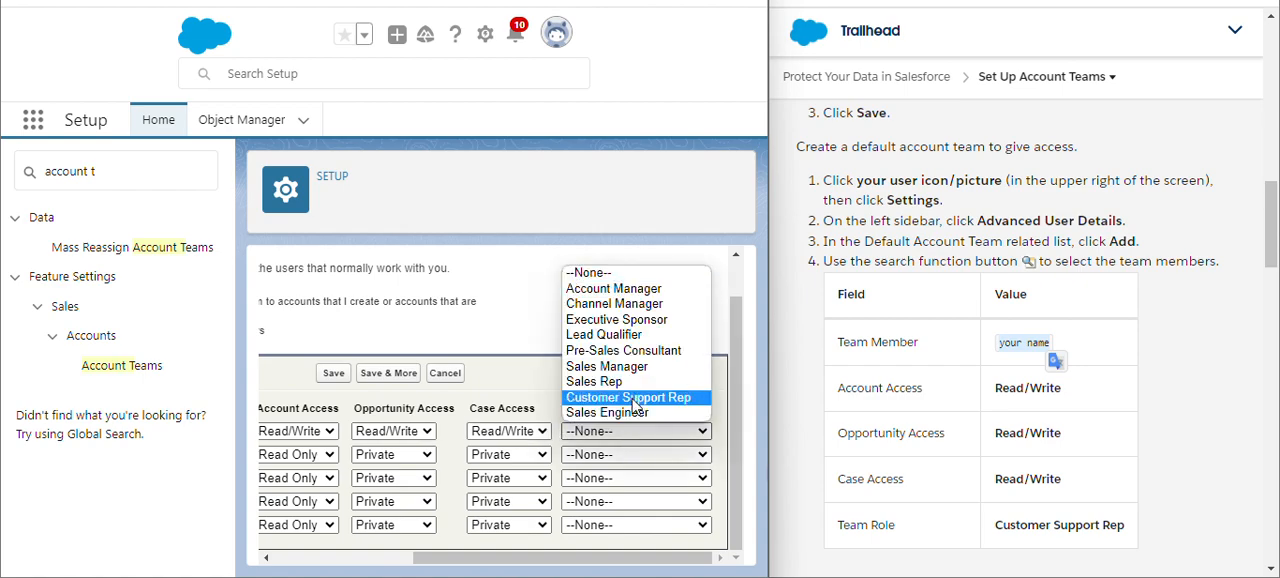
pyautogui.click(630, 397)
pyautogui.hscroll(-5, 458, 405)
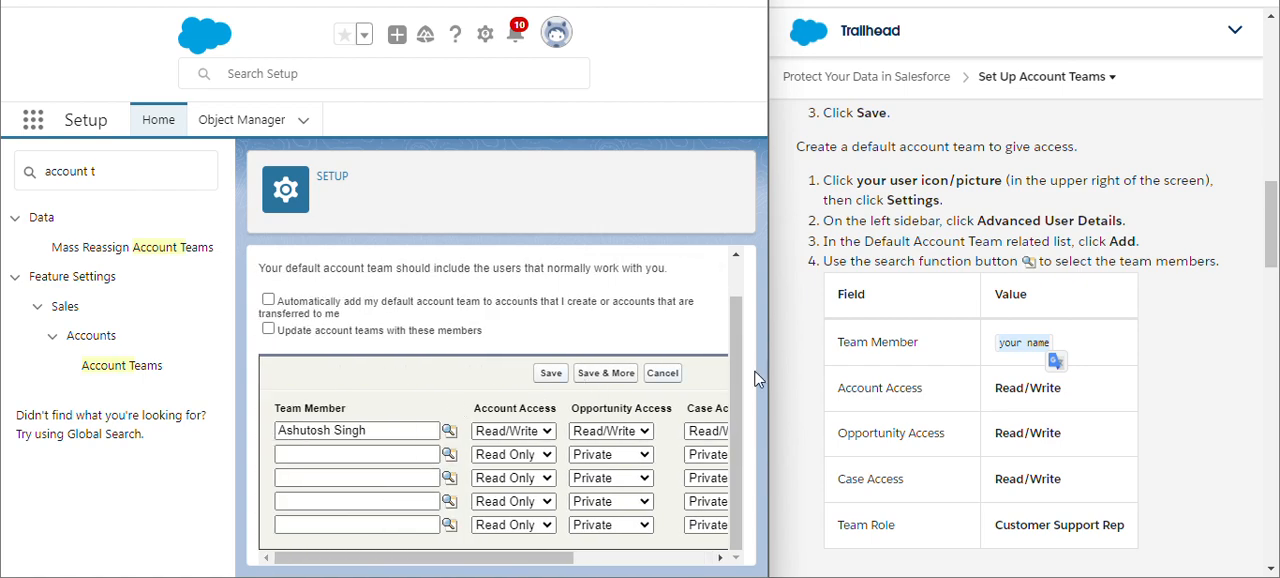
# - Copy the second team member's full name from the Trailhead instructions into the second row of the default account team
pyautogui.scroll(-4, 938, 379)
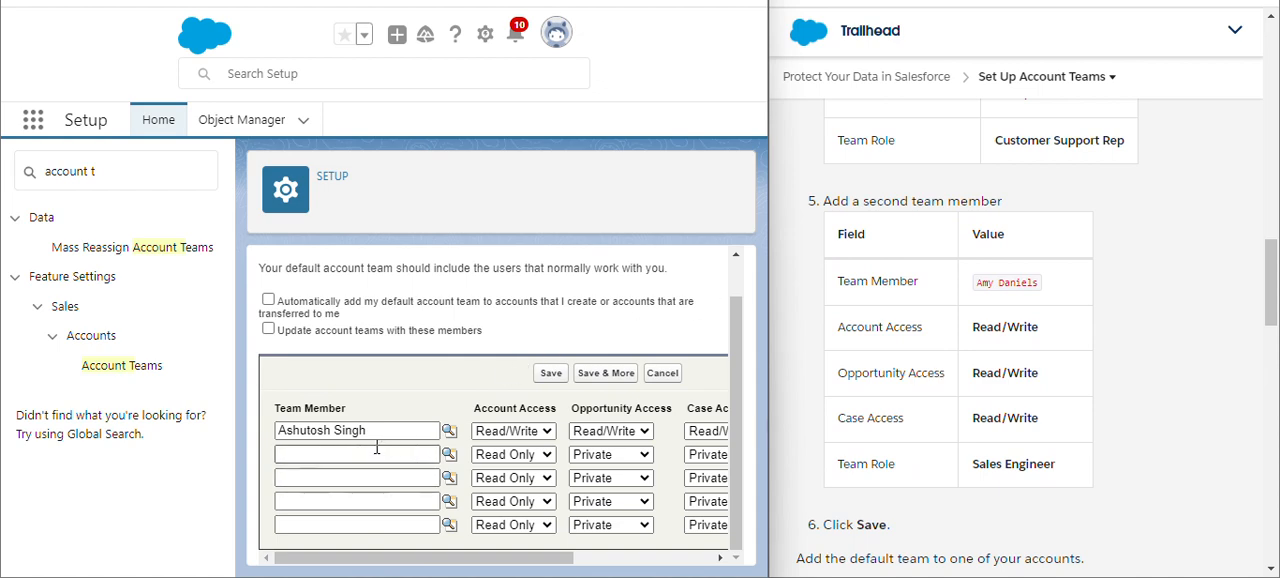
pyautogui.moveTo(981, 283); pyautogui.dragTo(1052, 293)
pyautogui.hotkey('ctrl', 'c')
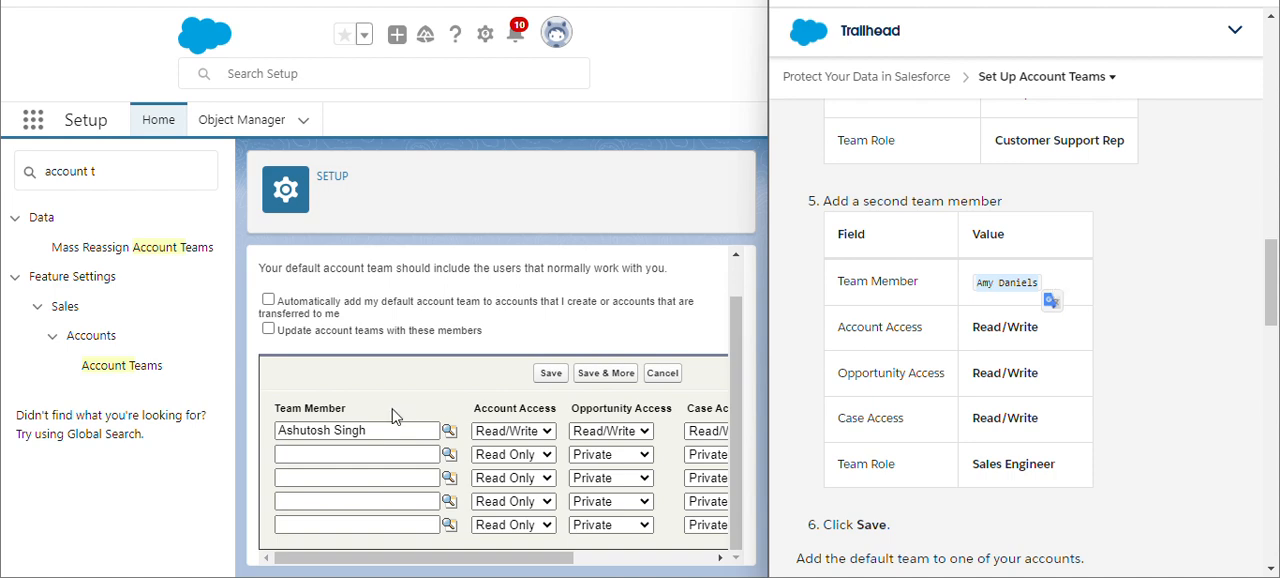
pyautogui.click(370, 452)
pyautogui.hotkey('ctrl', 'v')
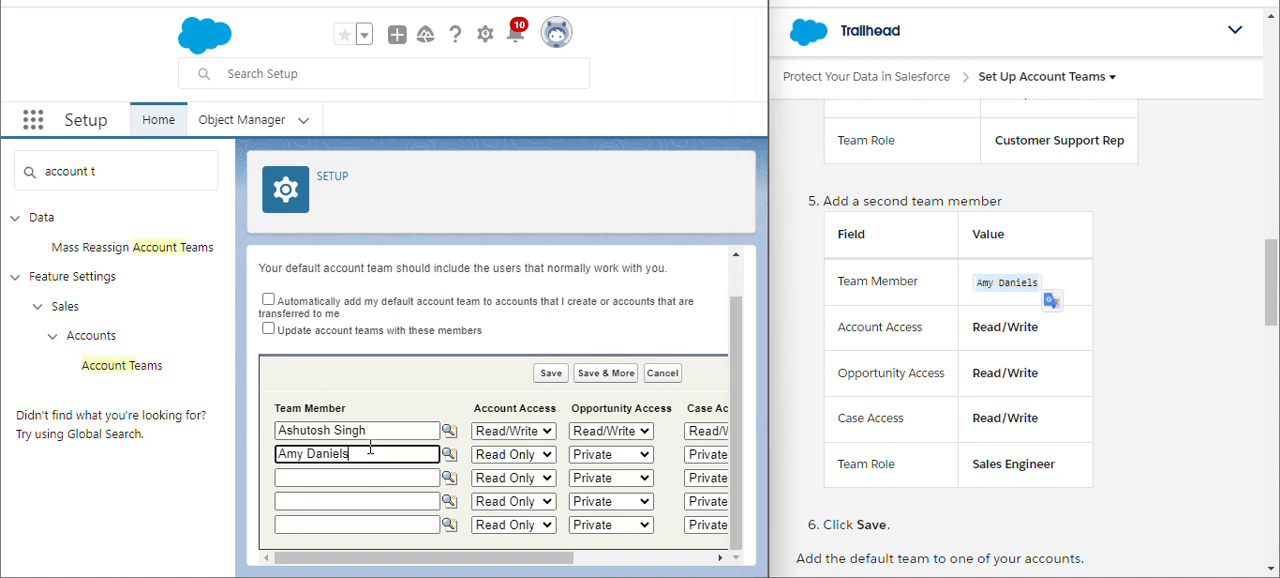
pyautogui.click(474, 397)
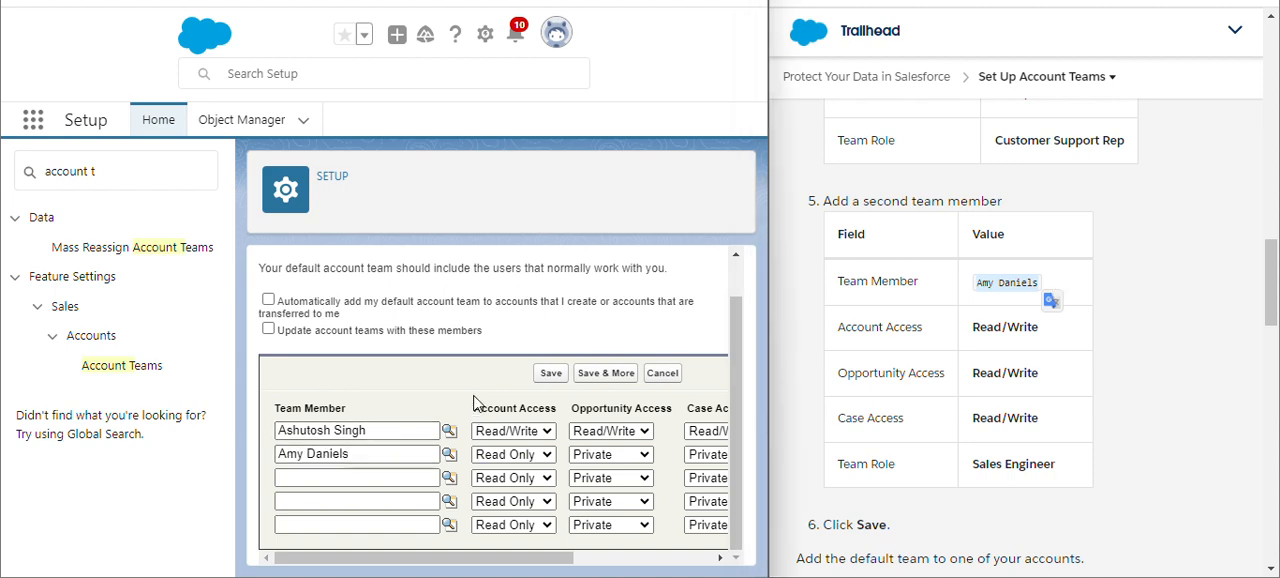
# - Set the second team member's Account Access, Opportunity Access and Case Access to Read/Write
pyautogui.click(518, 455)
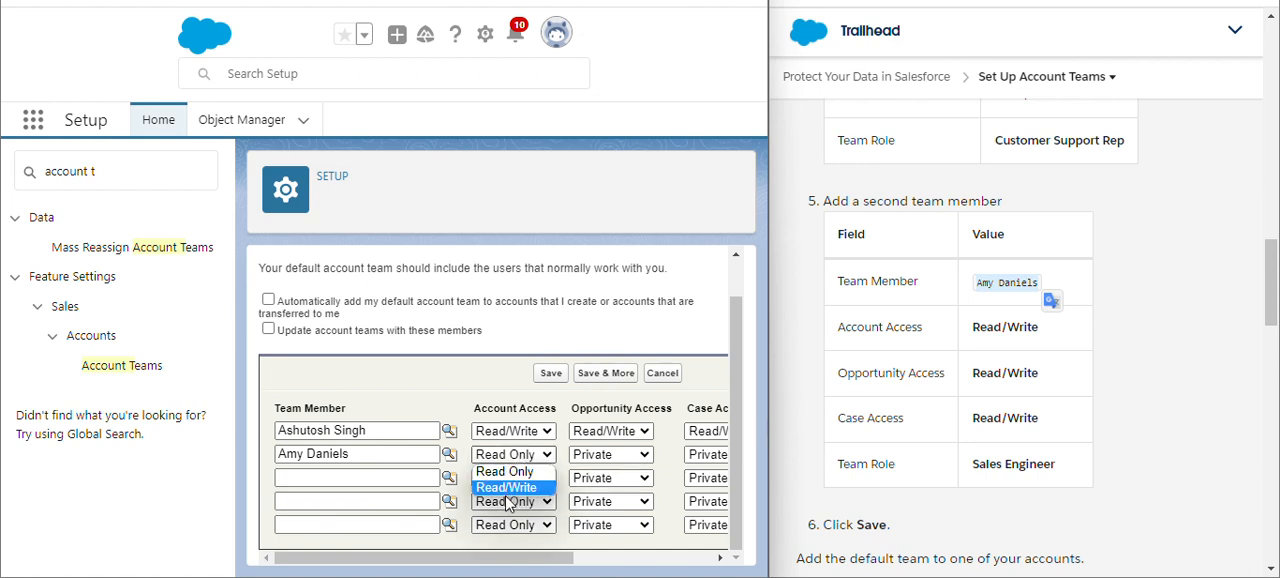
pyautogui.click(514, 485)
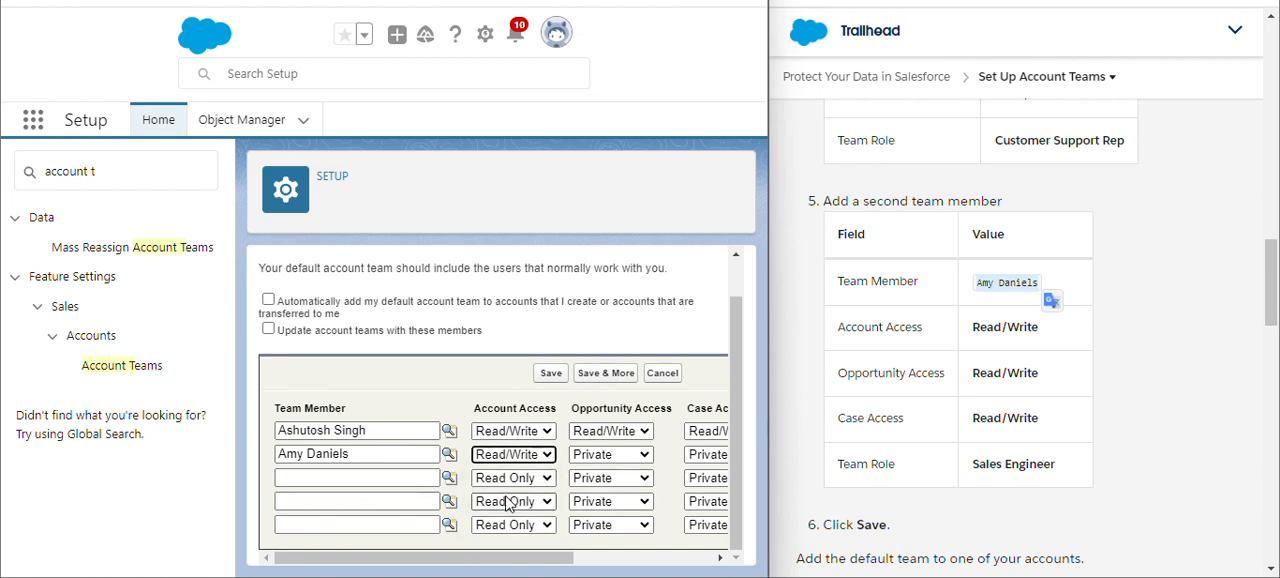
pyautogui.click(607, 455)
pyautogui.click(604, 502)
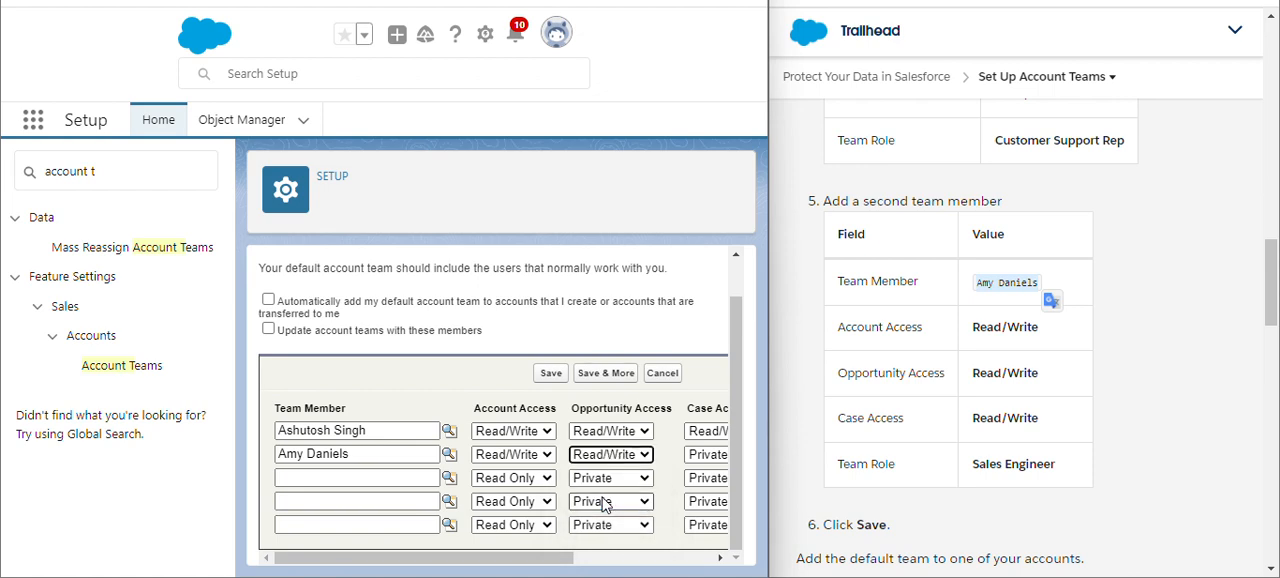
pyautogui.hscroll(3, 603, 503)
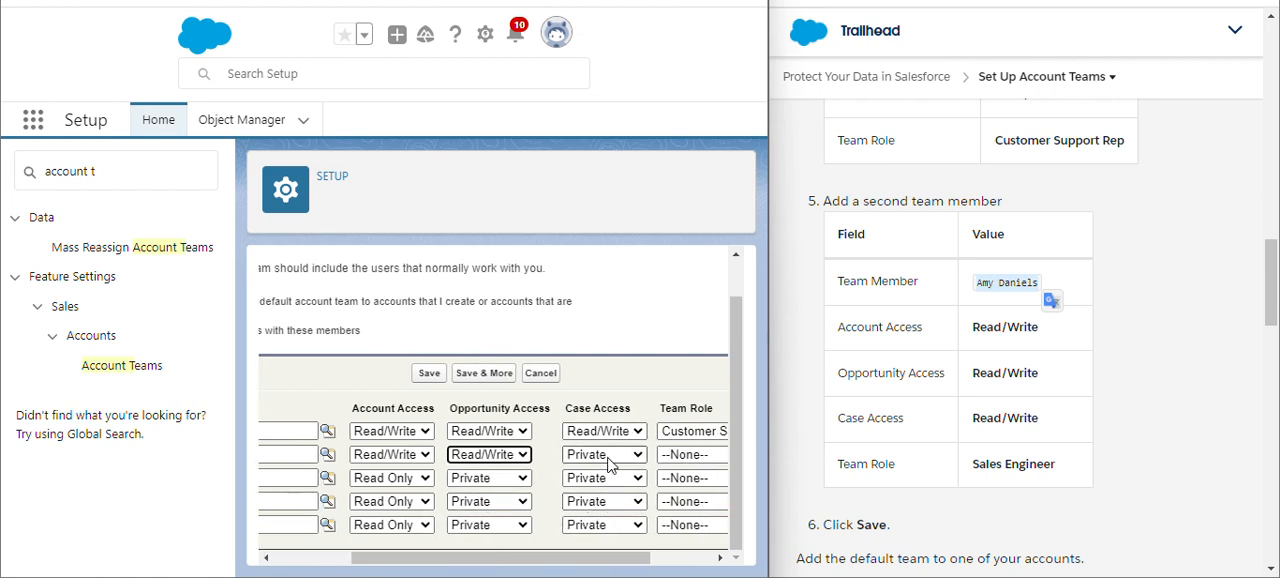
pyautogui.click(605, 455)
pyautogui.click(598, 502)
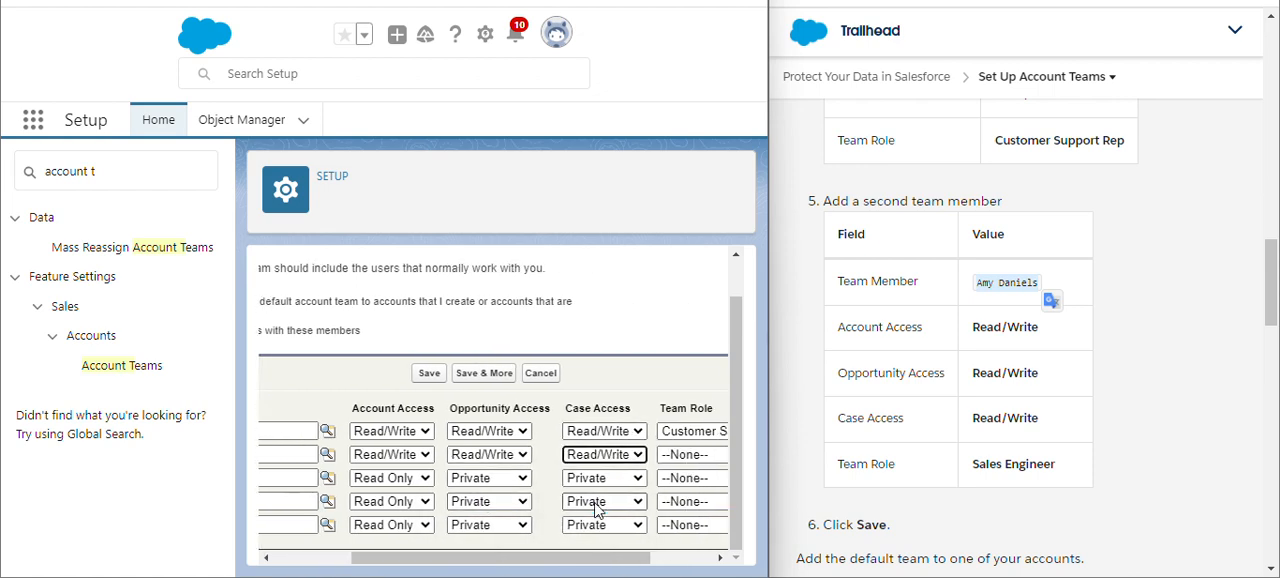
# - Assign the Sales Engineer team role to the second team member
pyautogui.hscroll(3, 600, 504)
pyautogui.click(640, 466)
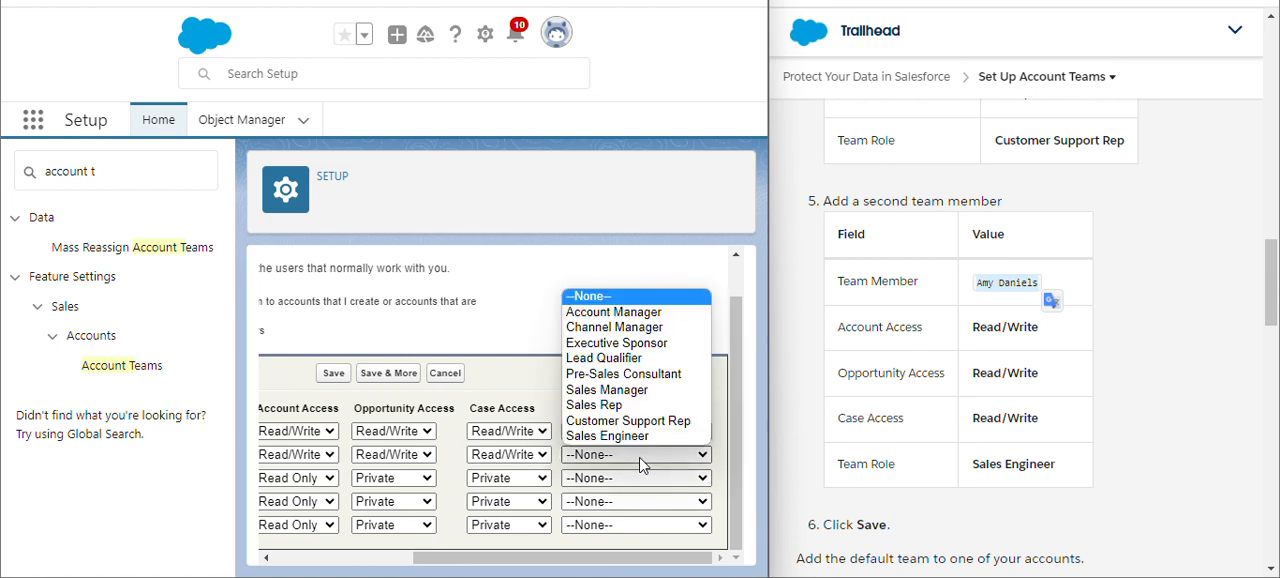
pyautogui.click(640, 443)
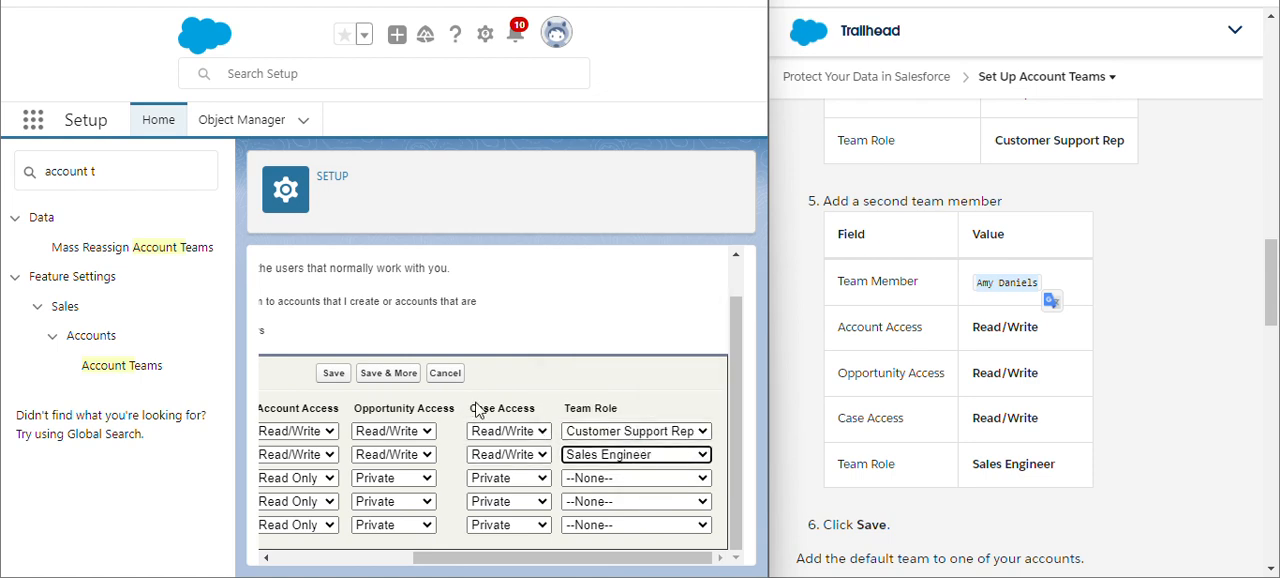
# - Try to save the default account team with the two manually entered members
pyautogui.hscroll(-5, 478, 410)
pyautogui.scroll(-2, 908, 334)
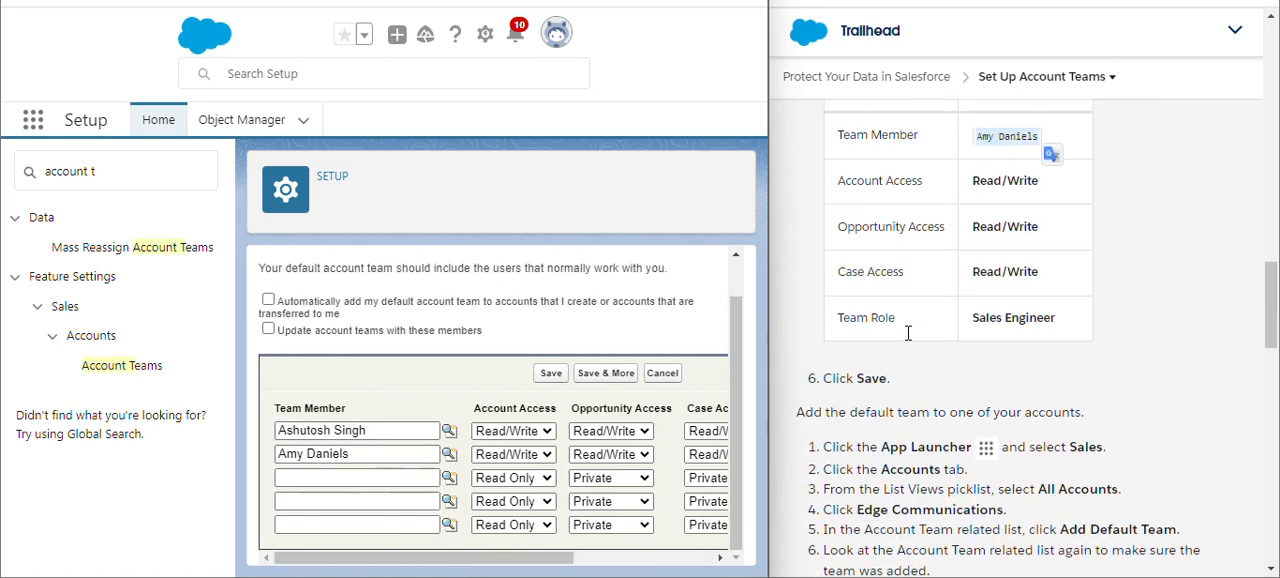
pyautogui.click(549, 373)
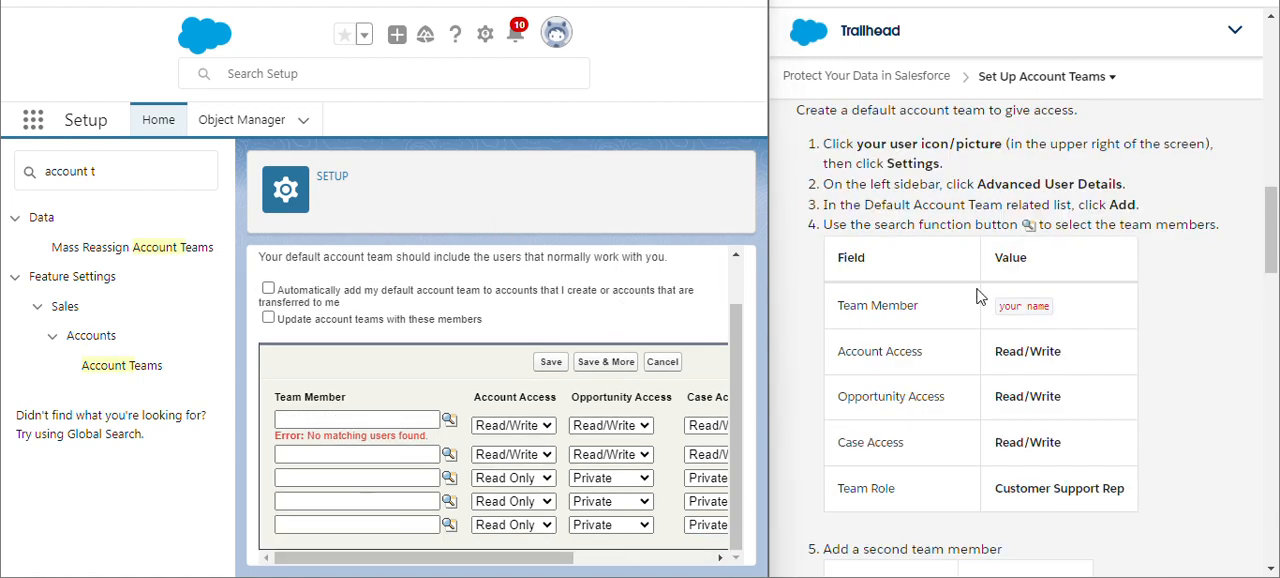
# - Use the user lookup to choose Trailhead Titans as the team member in the first row
pyautogui.doubleClick(1005, 303)
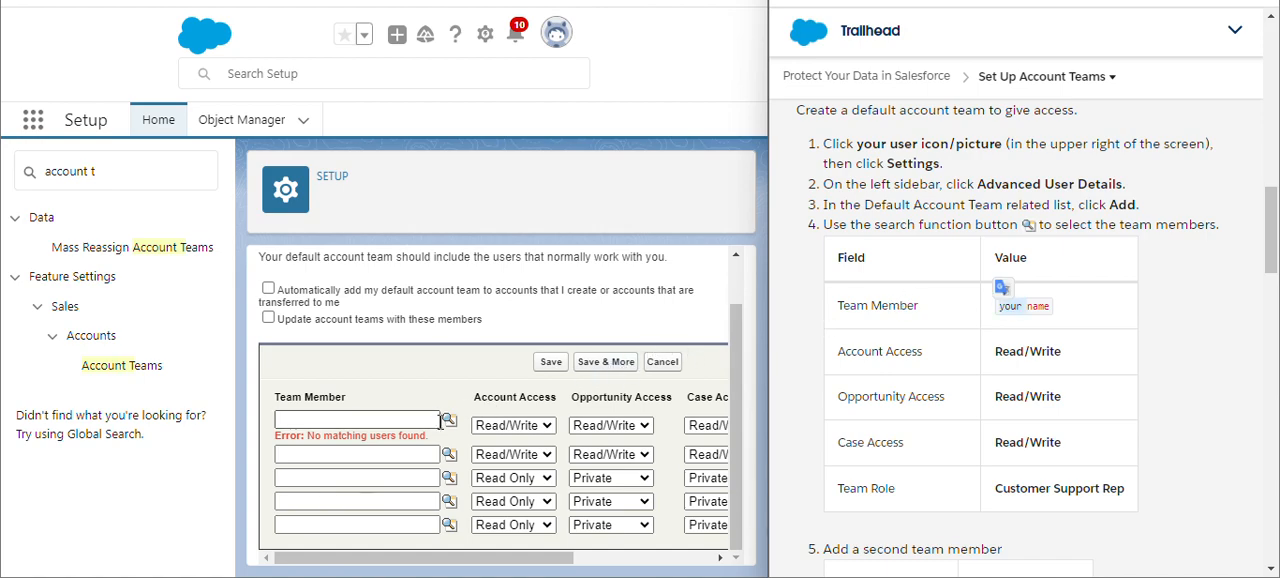
pyautogui.click(449, 420)
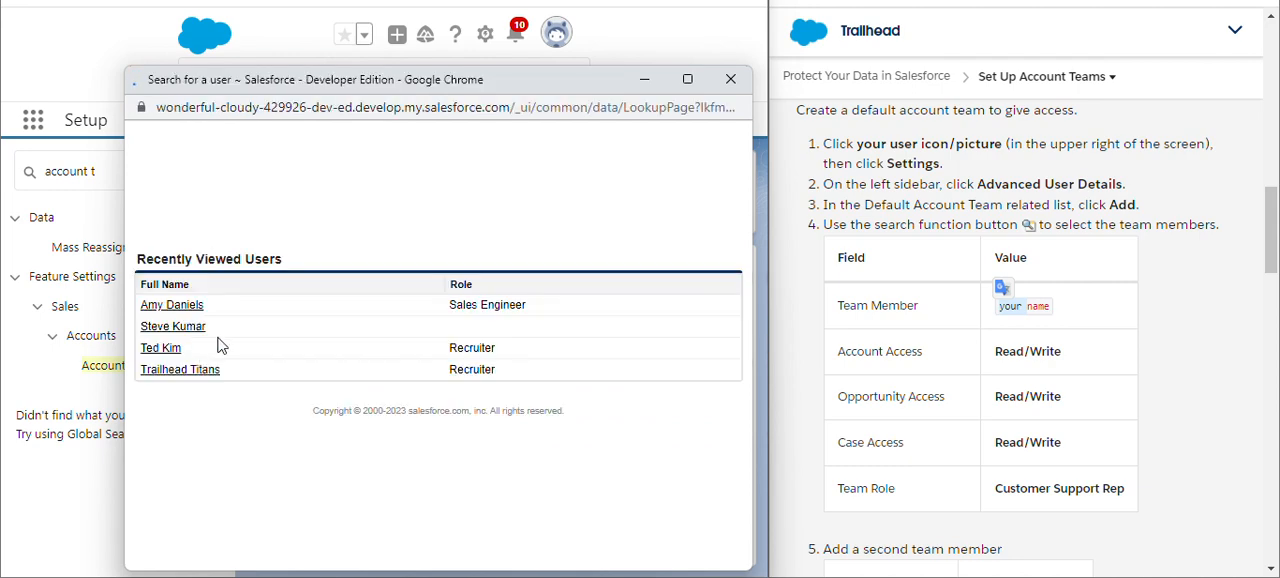
pyautogui.click(174, 370)
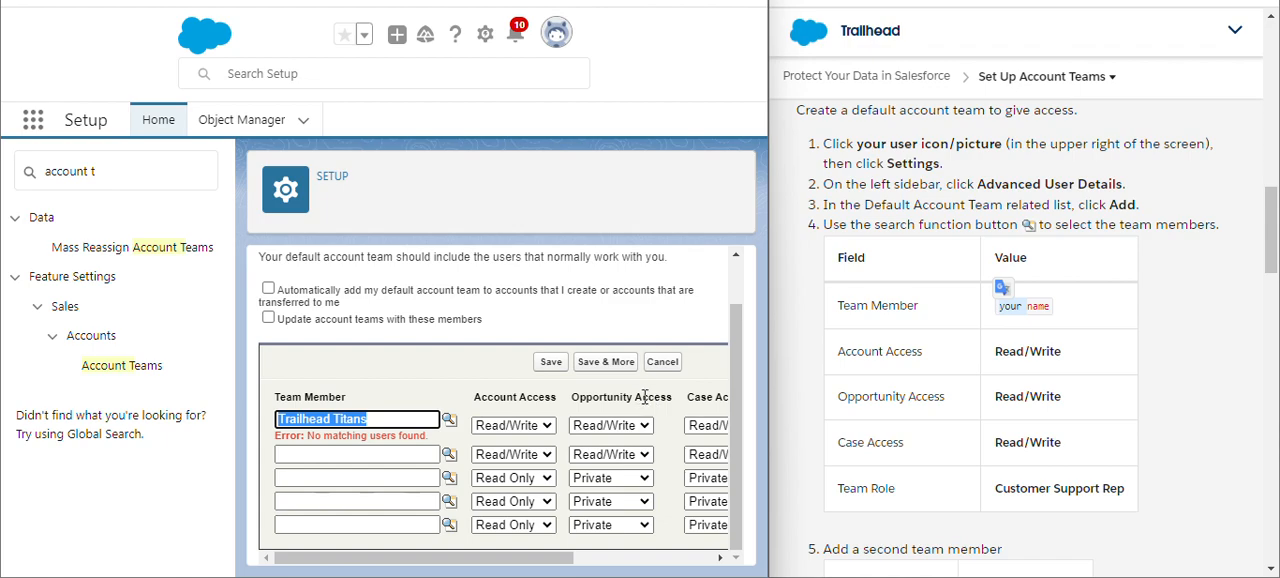
pyautogui.hscroll(5, 641, 397)
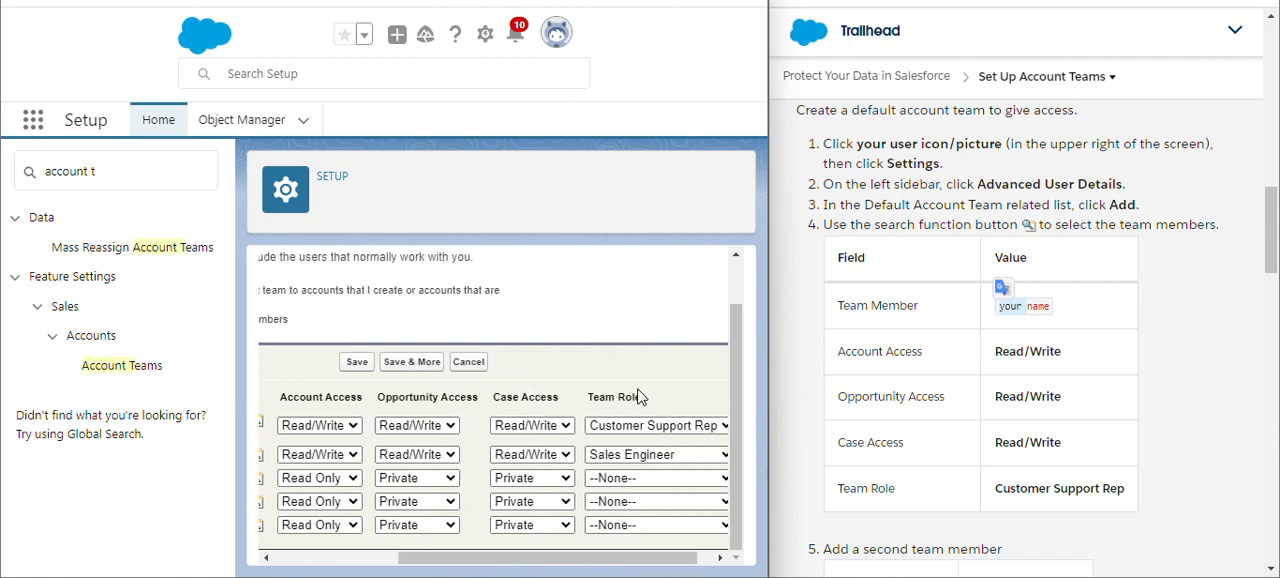
pyautogui.hscroll(-5, 641, 397)
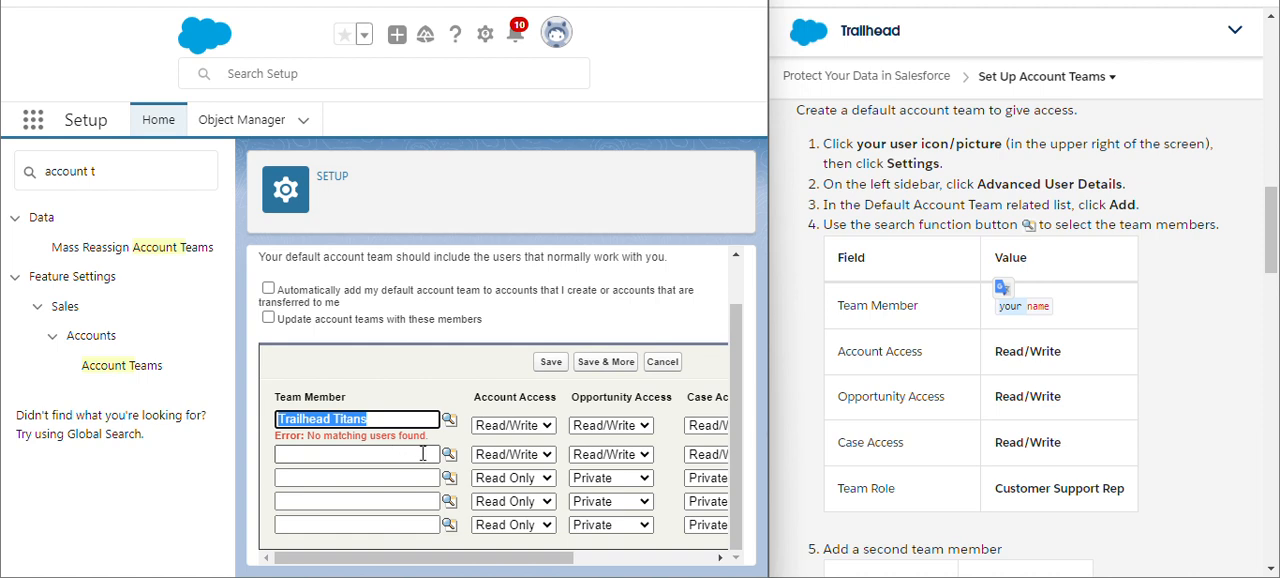
# - Use the user lookup to choose the second team member named in the Trailhead instructions for the second row
pyautogui.scroll(-3, 1006, 360)
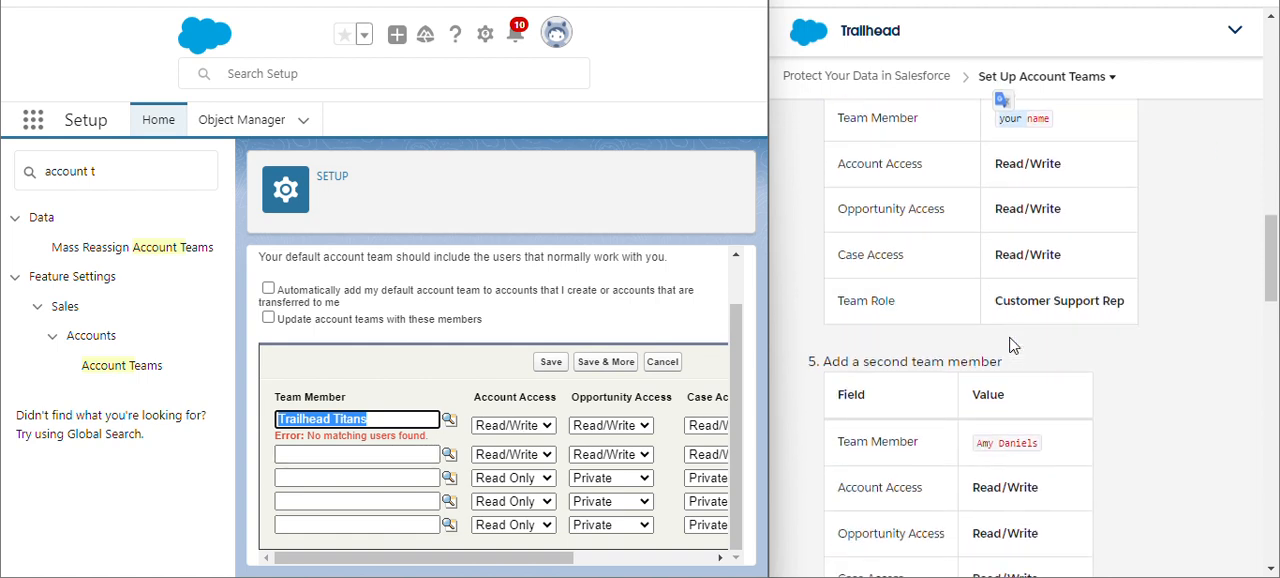
pyautogui.click(448, 455)
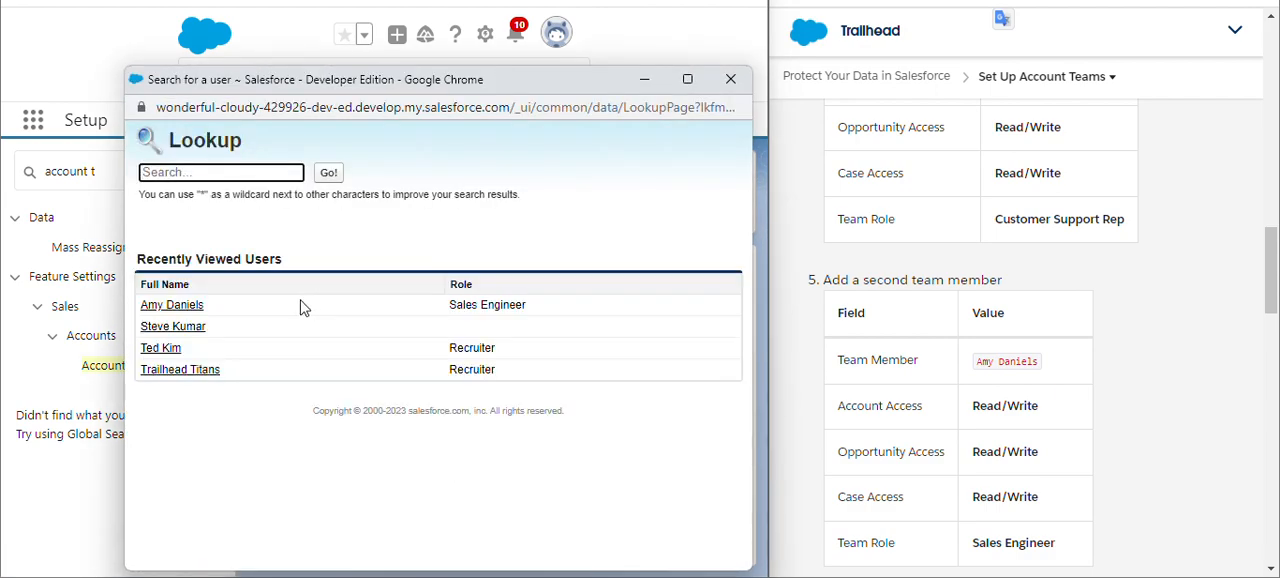
pyautogui.click(172, 305)
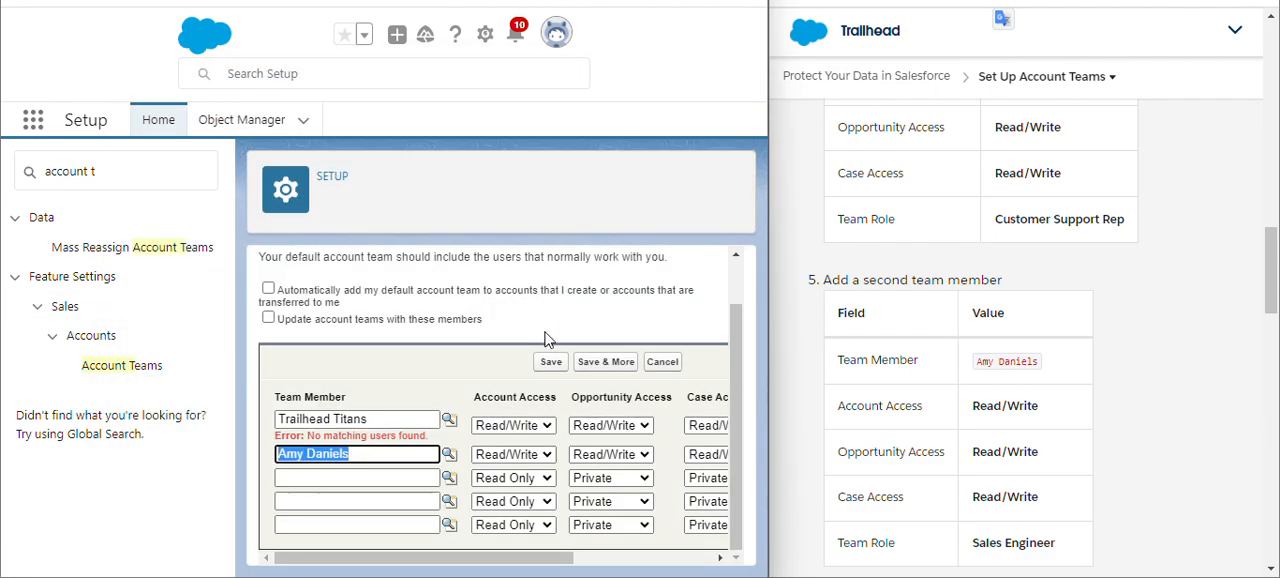
# - Check both members' access levels and team roles against the instructions and save the default account team
pyautogui.hscroll(3, 583, 362)
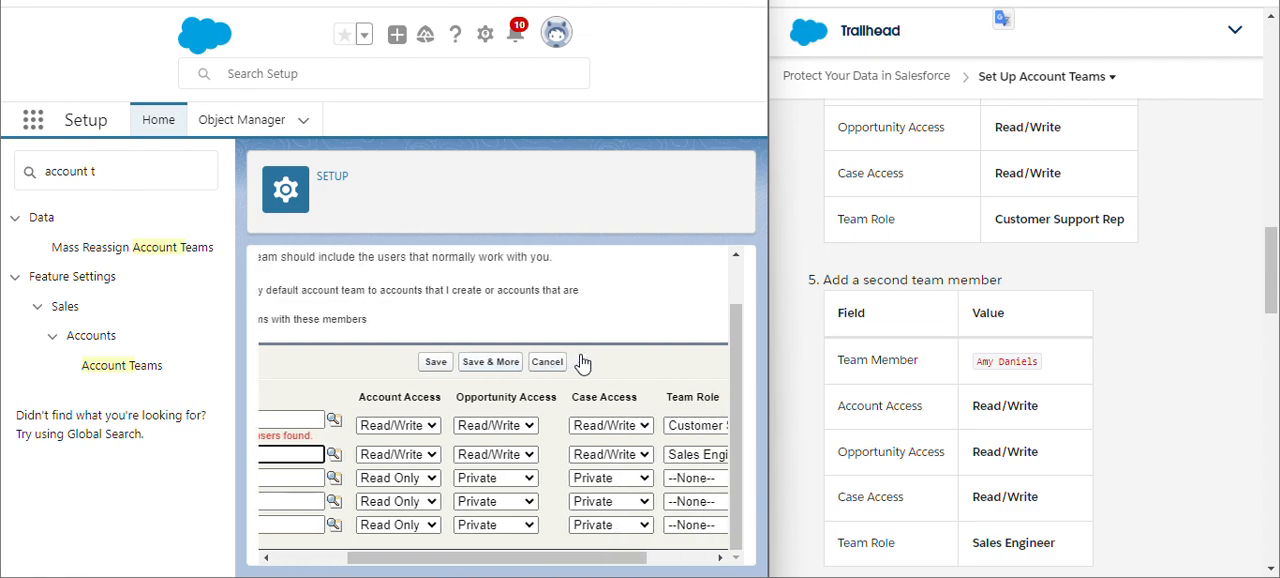
pyautogui.hscroll(1, 583, 362)
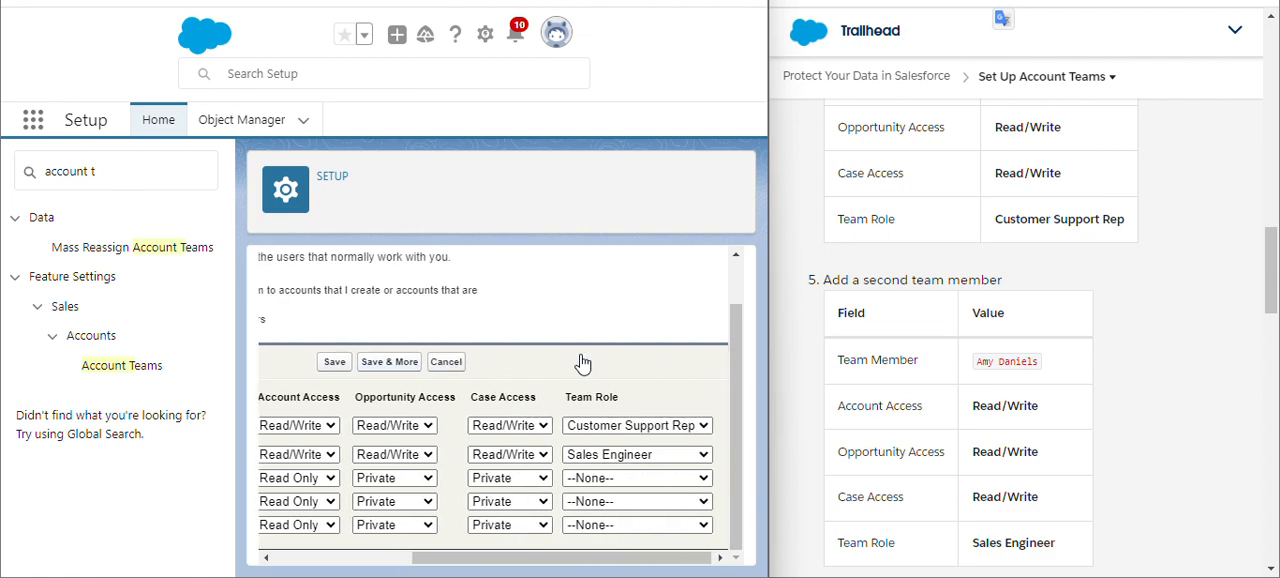
pyautogui.hscroll(-5, 583, 362)
pyautogui.scroll(-1, 1085, 333)
pyautogui.scroll(-3, 1085, 333)
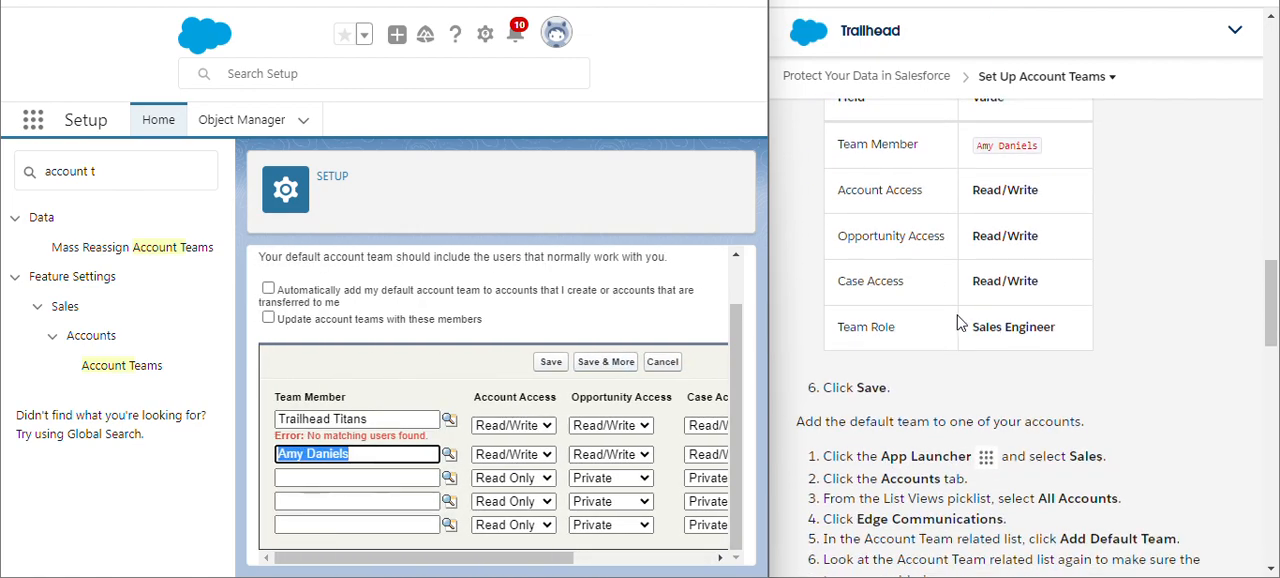
pyautogui.click(547, 362)
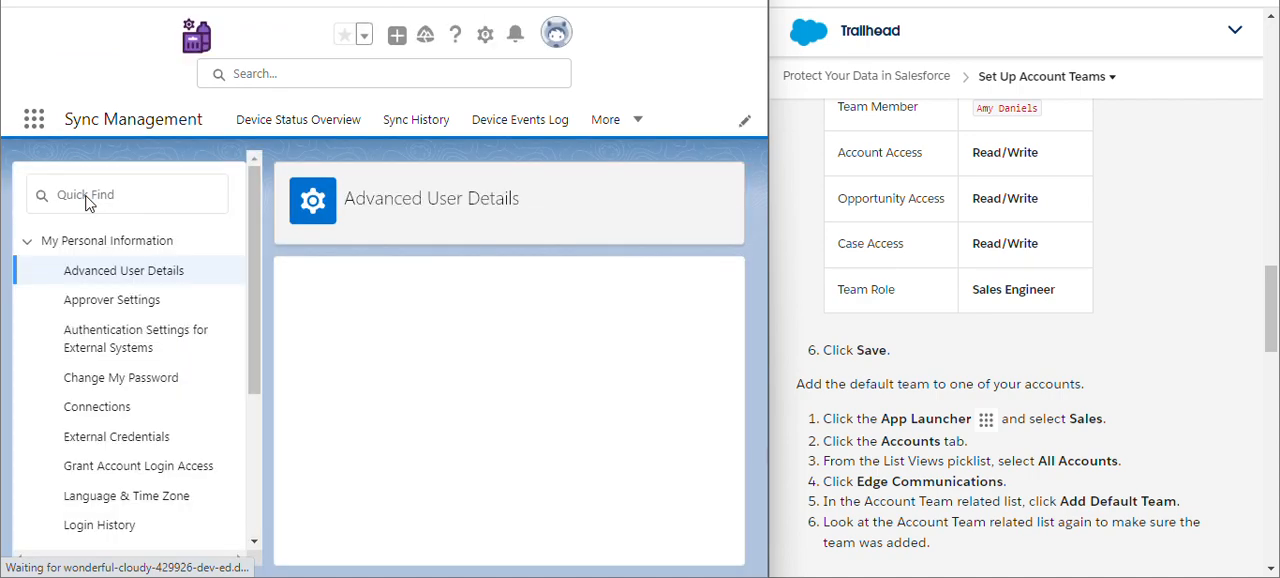
# - Switch to the Sales app through an app search for "sa" and go to its Accounts page
pyautogui.click(34, 121)
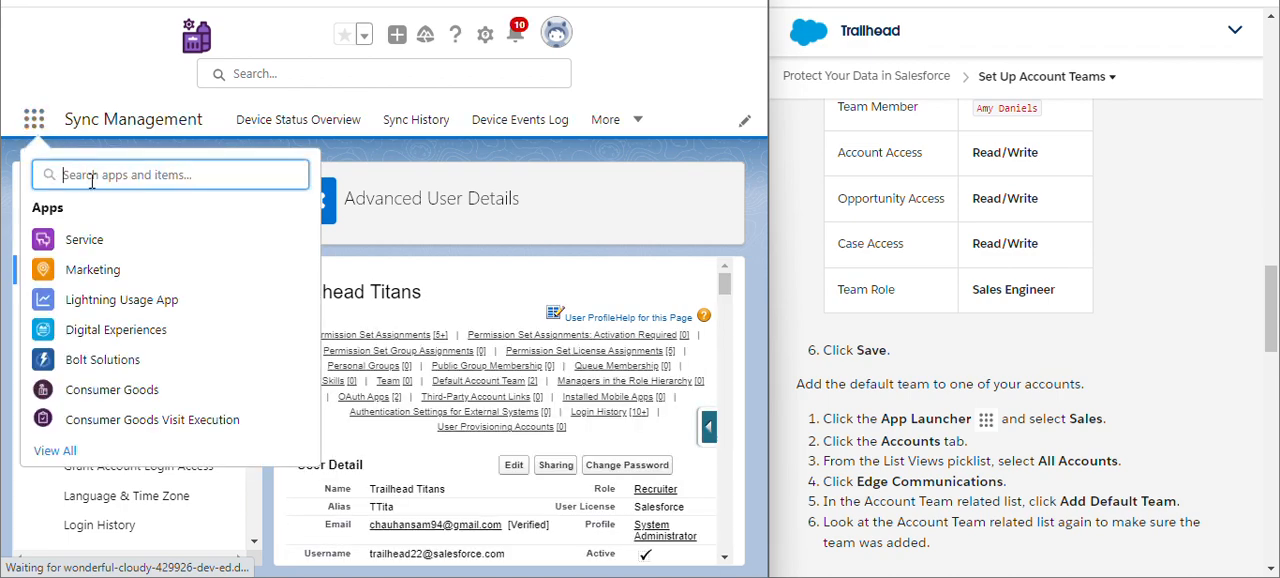
pyautogui.write('sa')
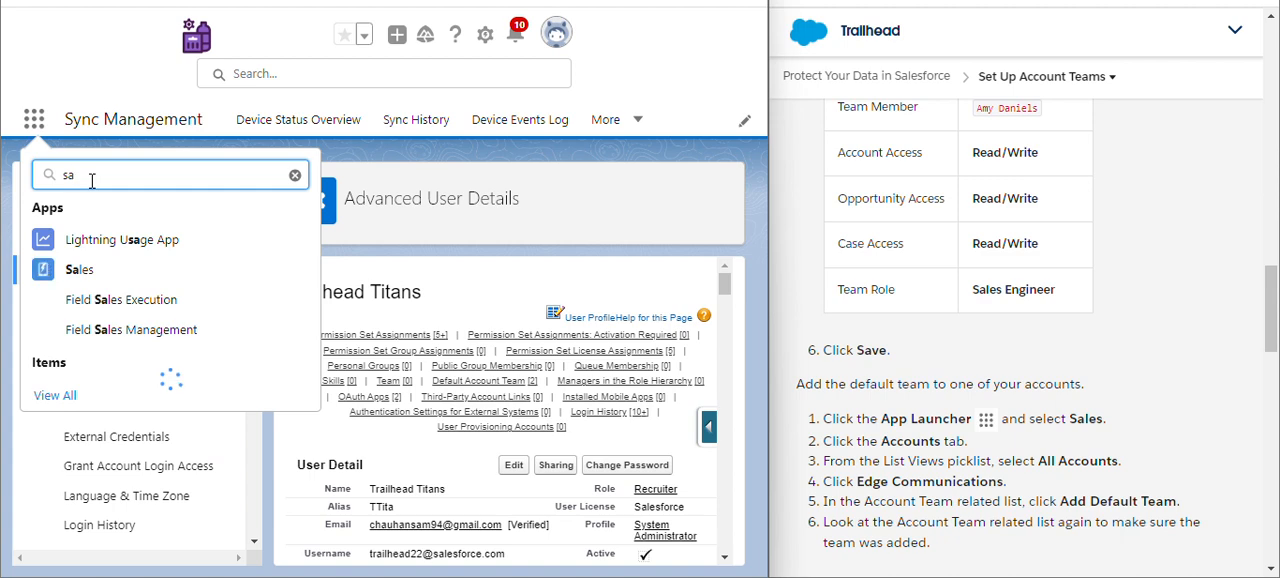
pyautogui.click(57, 279)
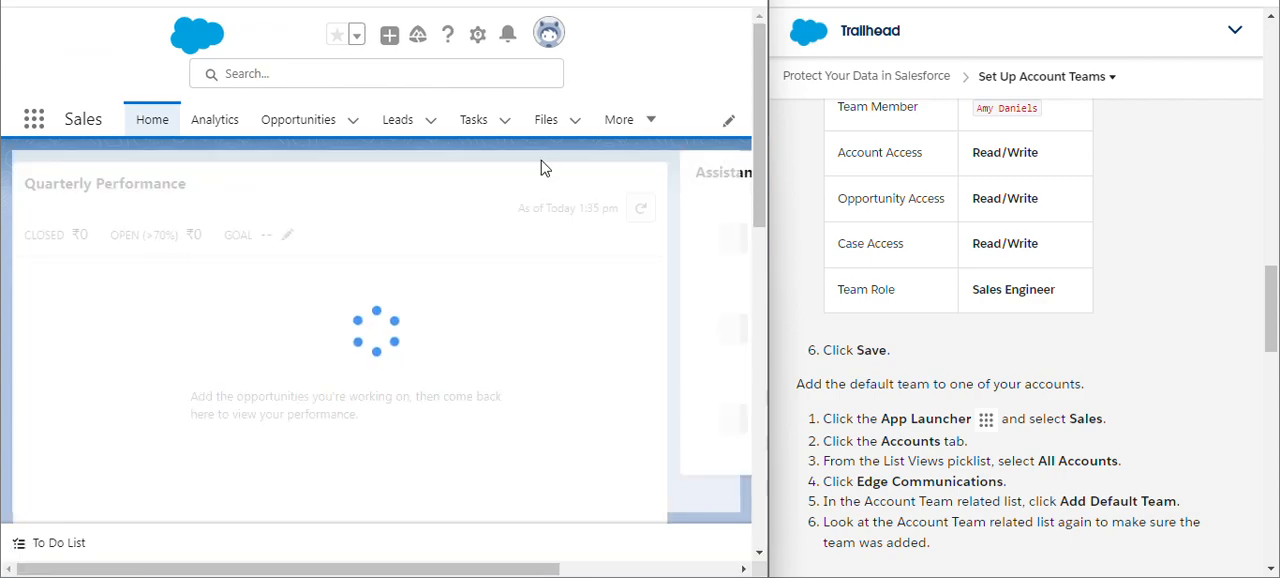
pyautogui.click(647, 121)
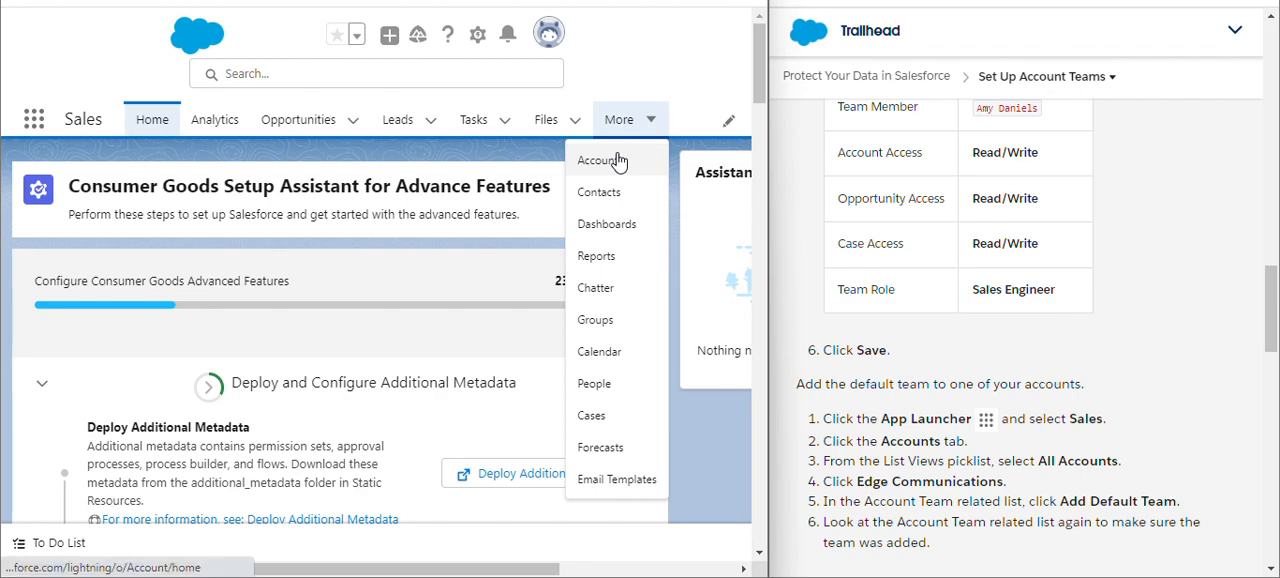
pyautogui.click(617, 161)
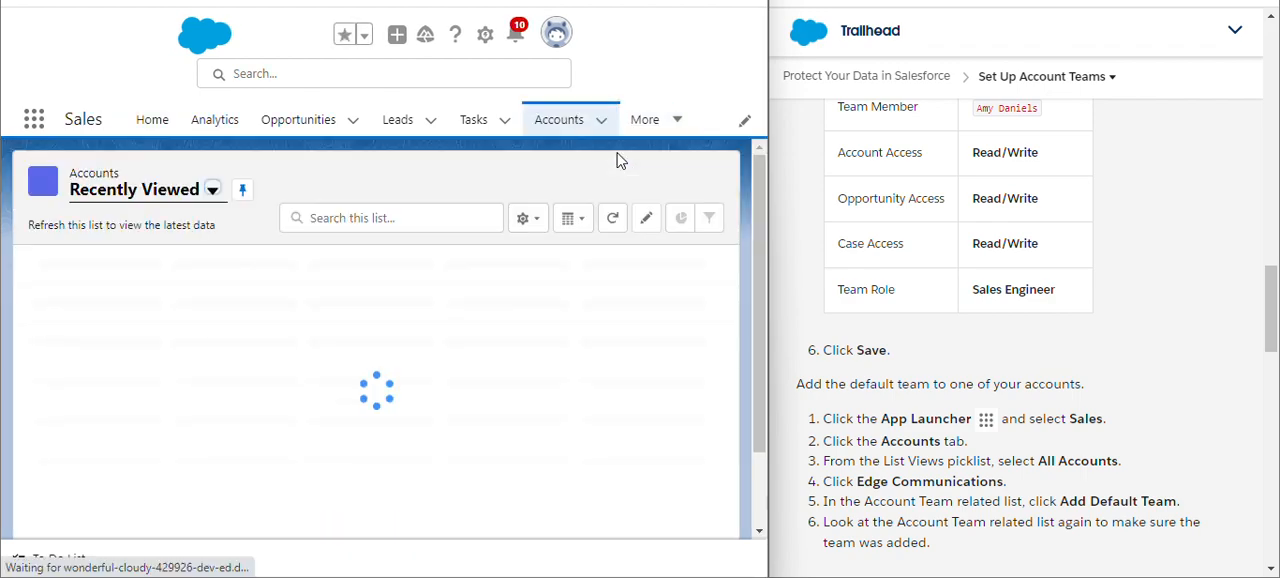
# - Dismiss the navigation tip and show the All Accounts list view
pyautogui.click(212, 190)
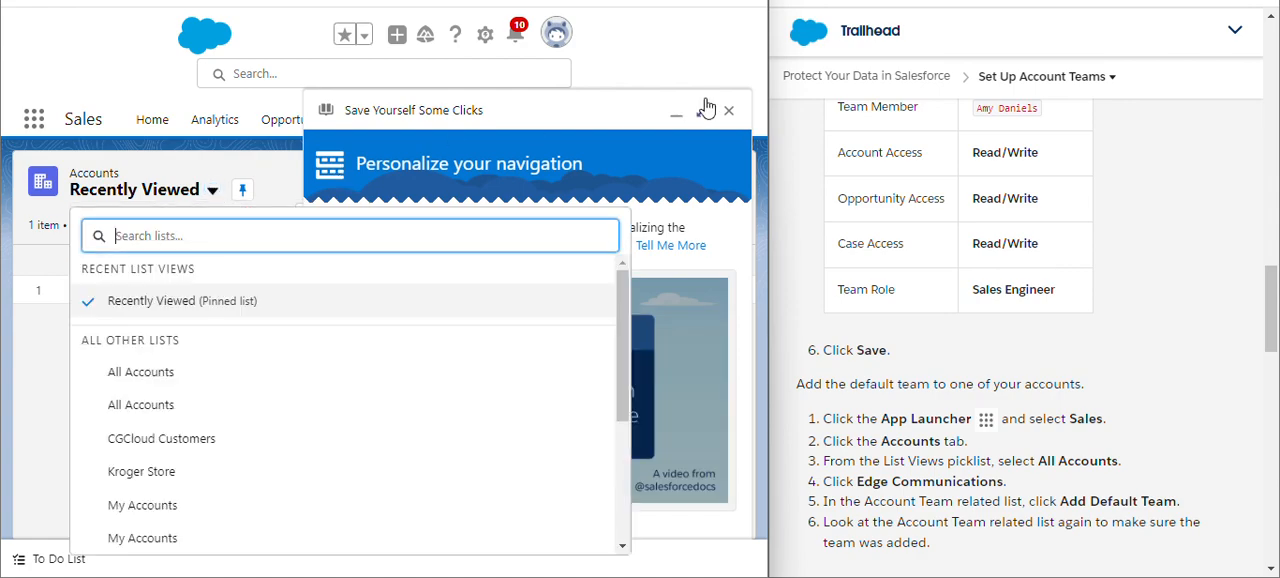
pyautogui.click(729, 111)
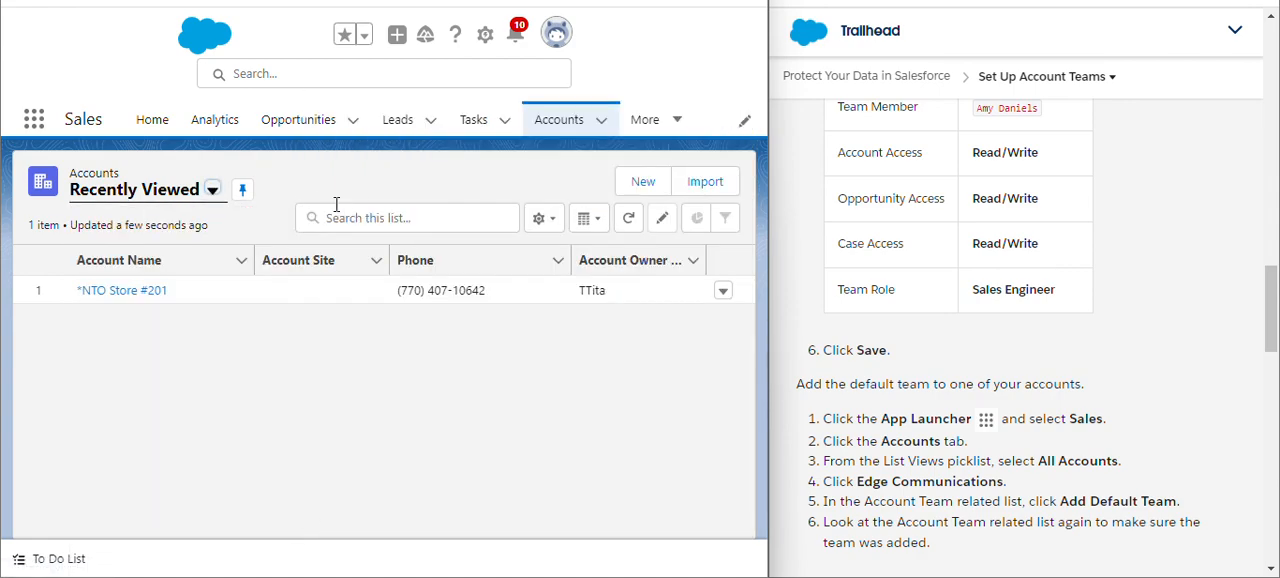
pyautogui.click(212, 190)
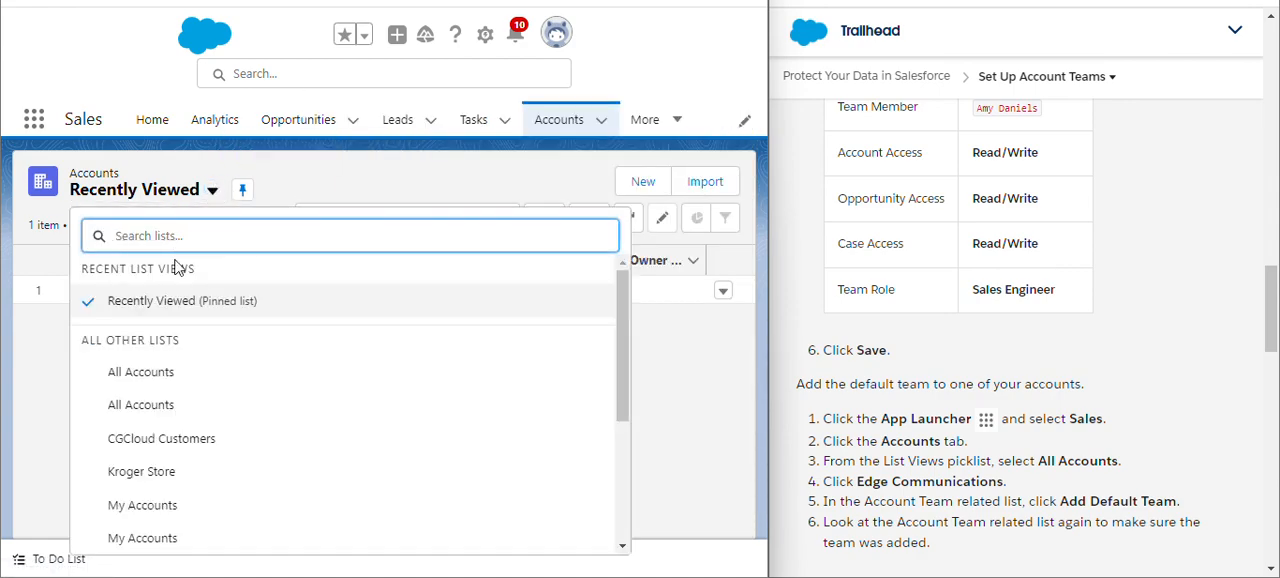
pyautogui.click(147, 383)
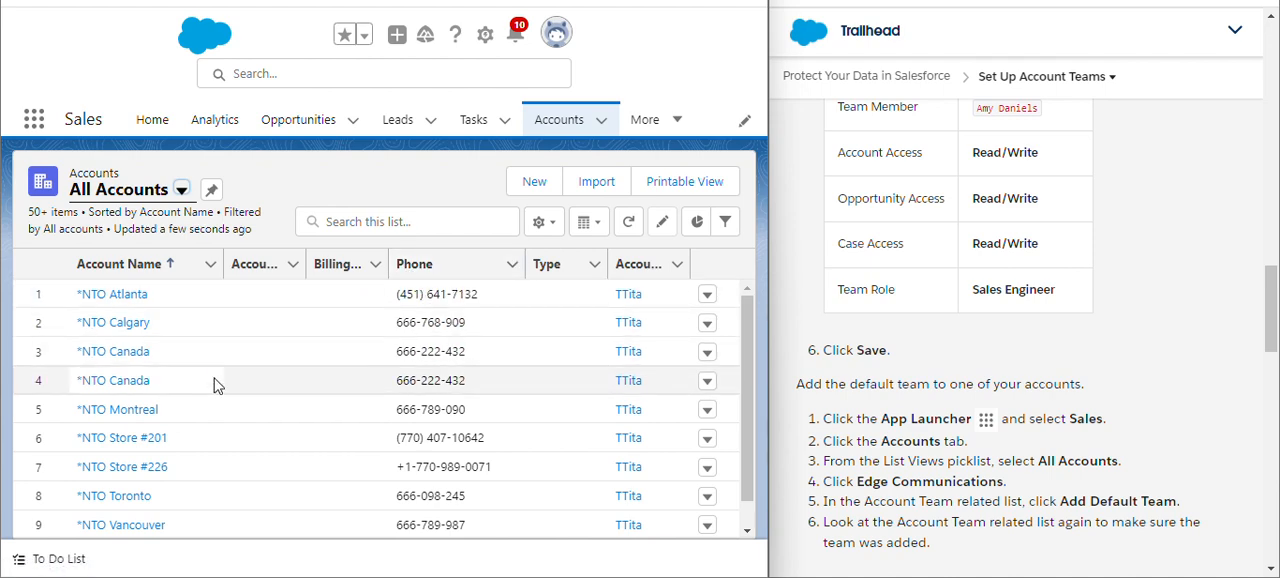
# - Search the All Accounts list for "Communications" and open the Edge Communications account
pyautogui.scroll(-1, 216, 386)
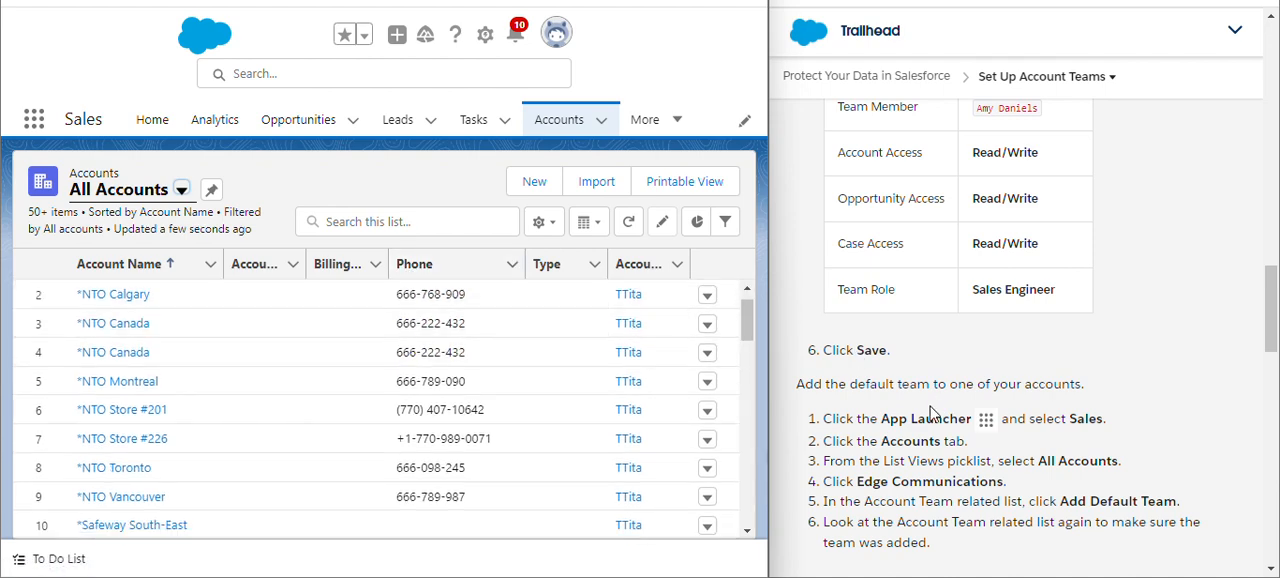
pyautogui.moveTo(857, 481); pyautogui.dragTo(955, 481)
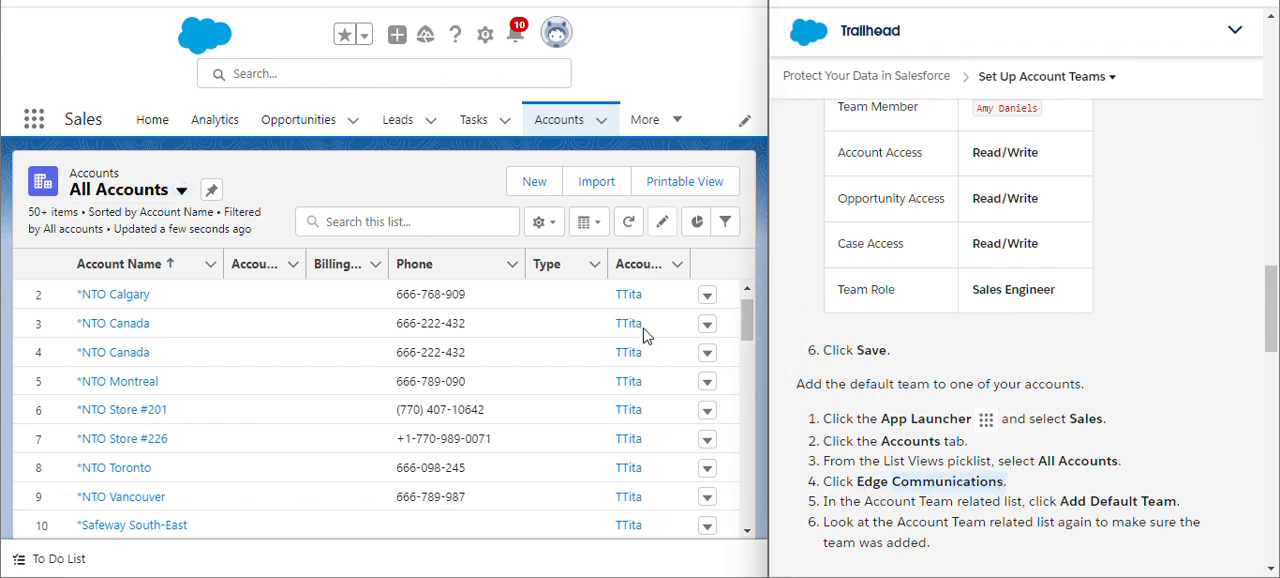
pyautogui.click(350, 221)
pyautogui.write('Communications.')
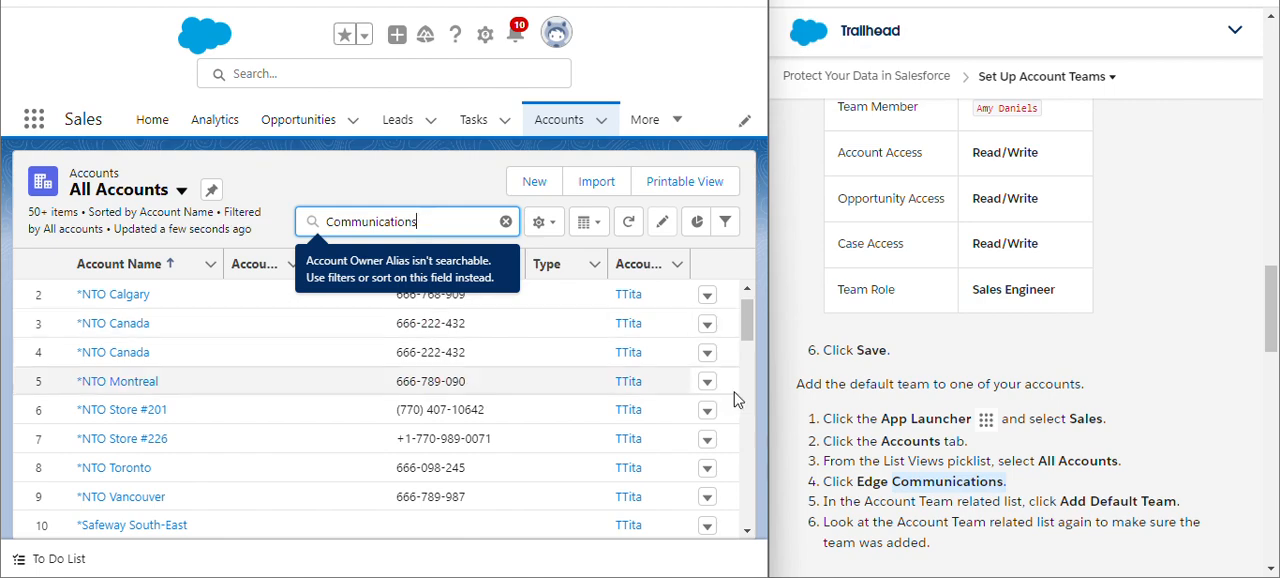
pyautogui.moveTo(855, 481); pyautogui.dragTo(888, 481)
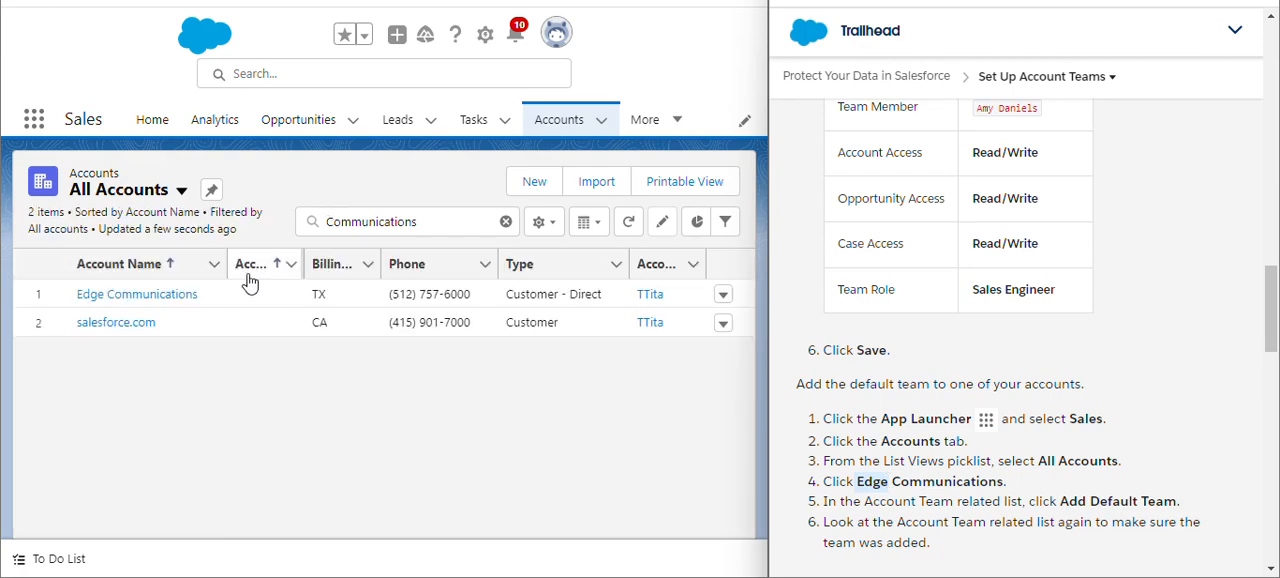
pyautogui.click(159, 298)
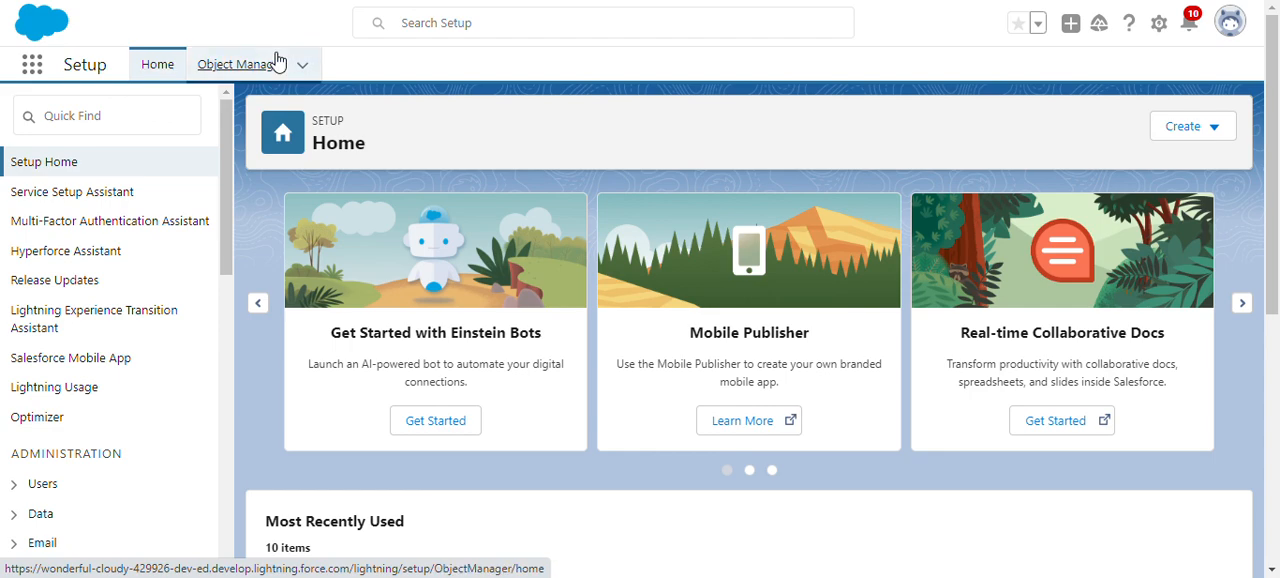
# - Open the Account object's Account Layout page layout for editing from the Object Manager
pyautogui.click(277, 62)
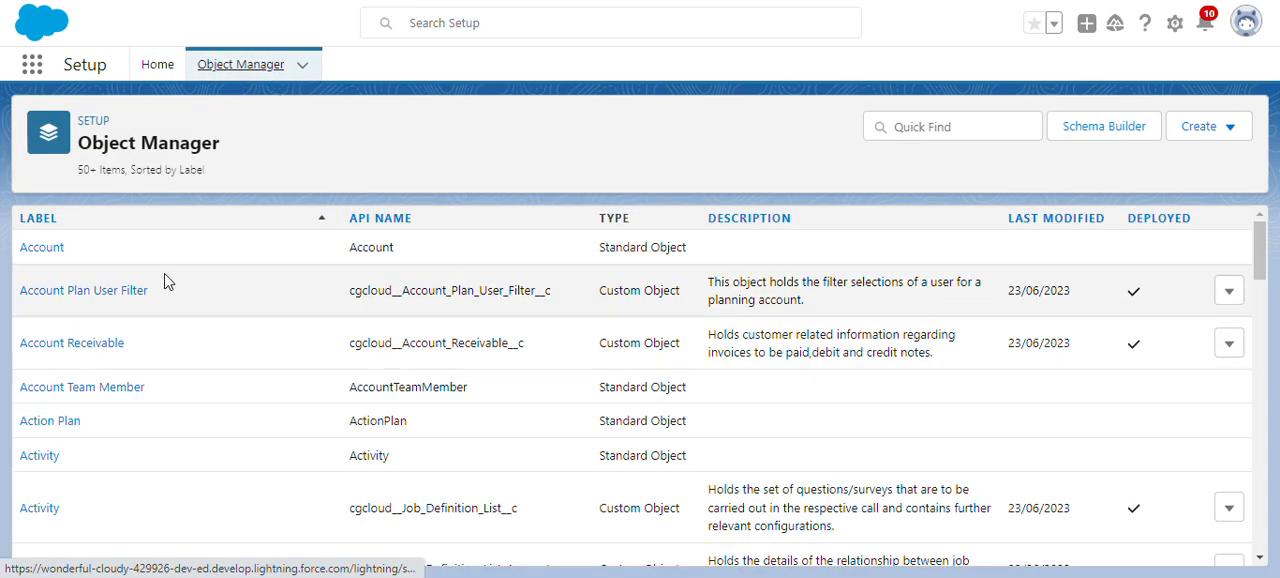
pyautogui.click(30, 250)
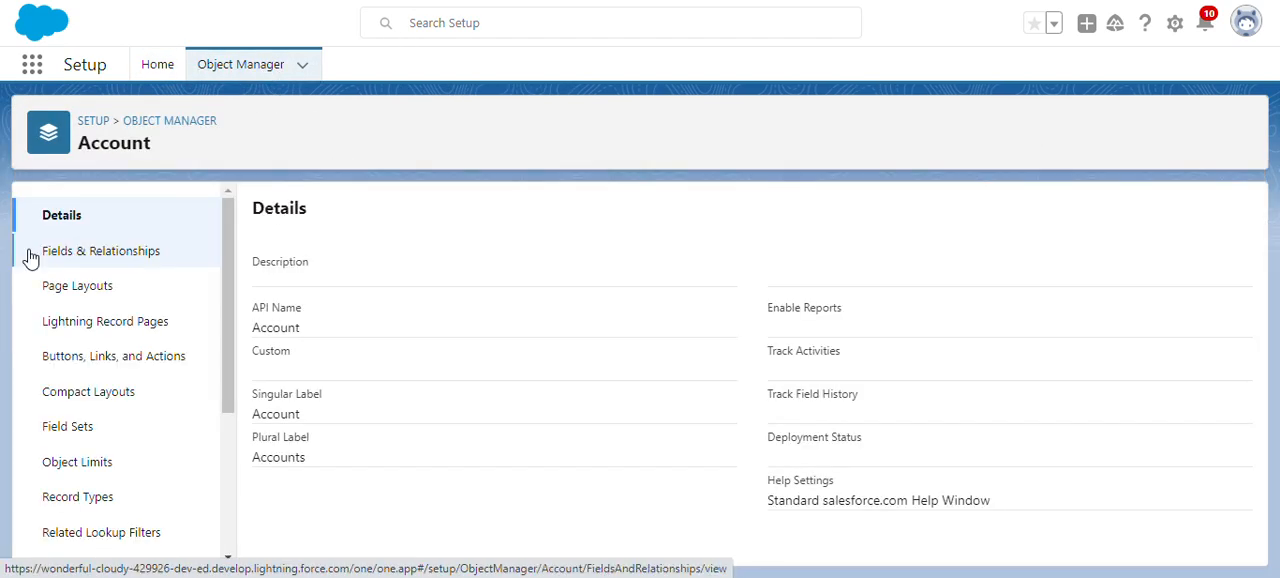
pyautogui.click(99, 297)
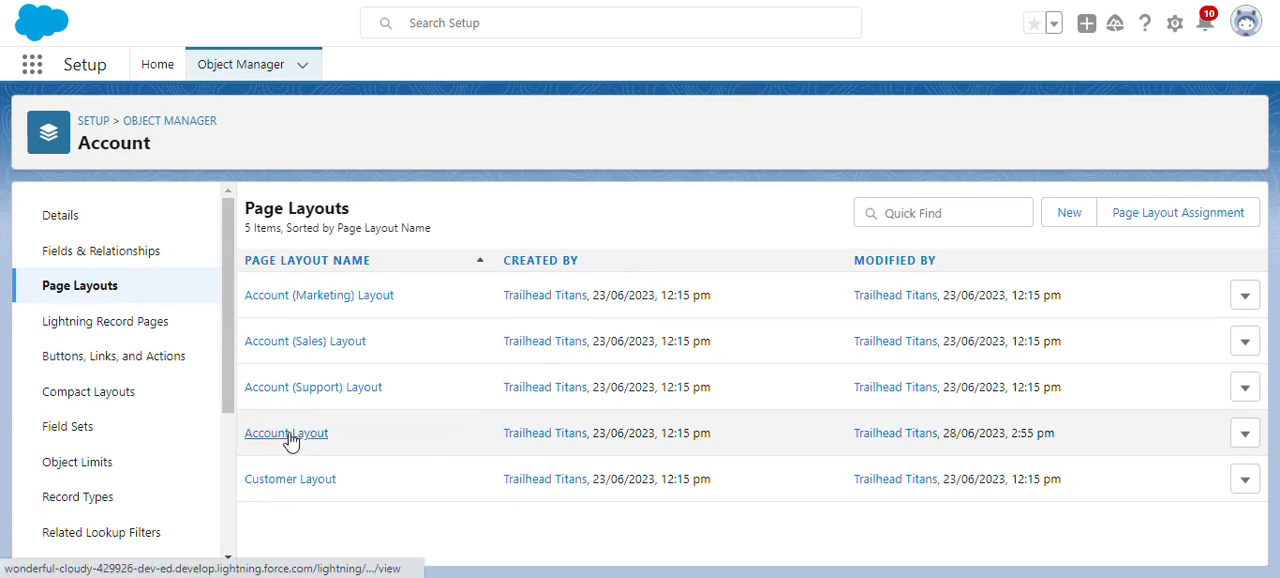
pyautogui.click(288, 434)
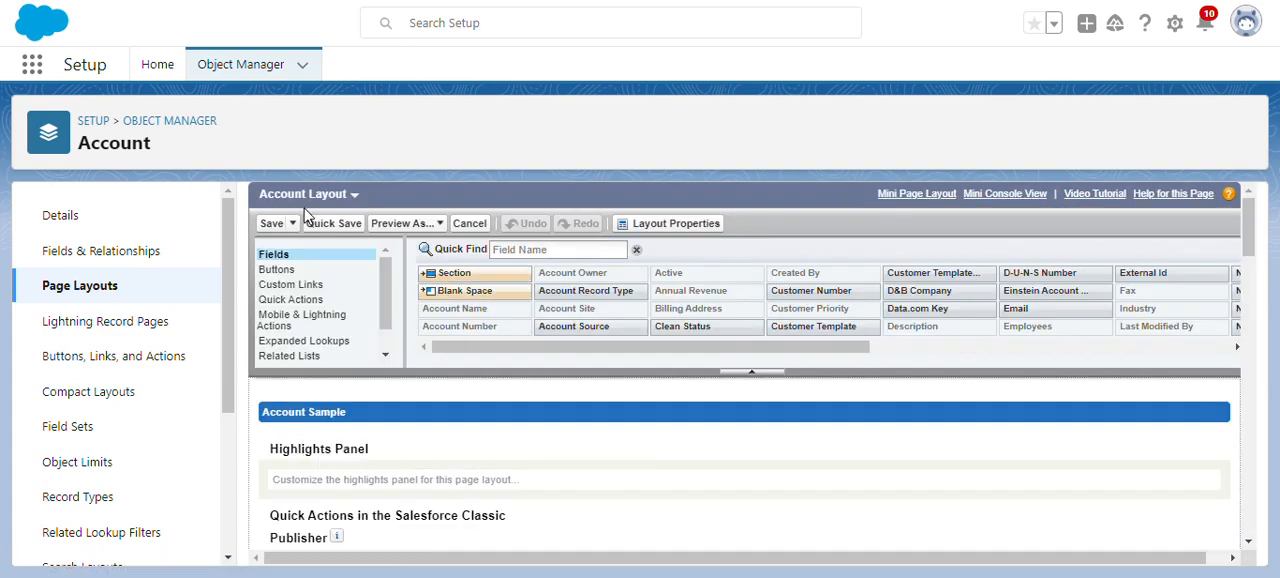
# - Examine the buttons, custom links and fields available for the Account Layout
pyautogui.click(279, 270)
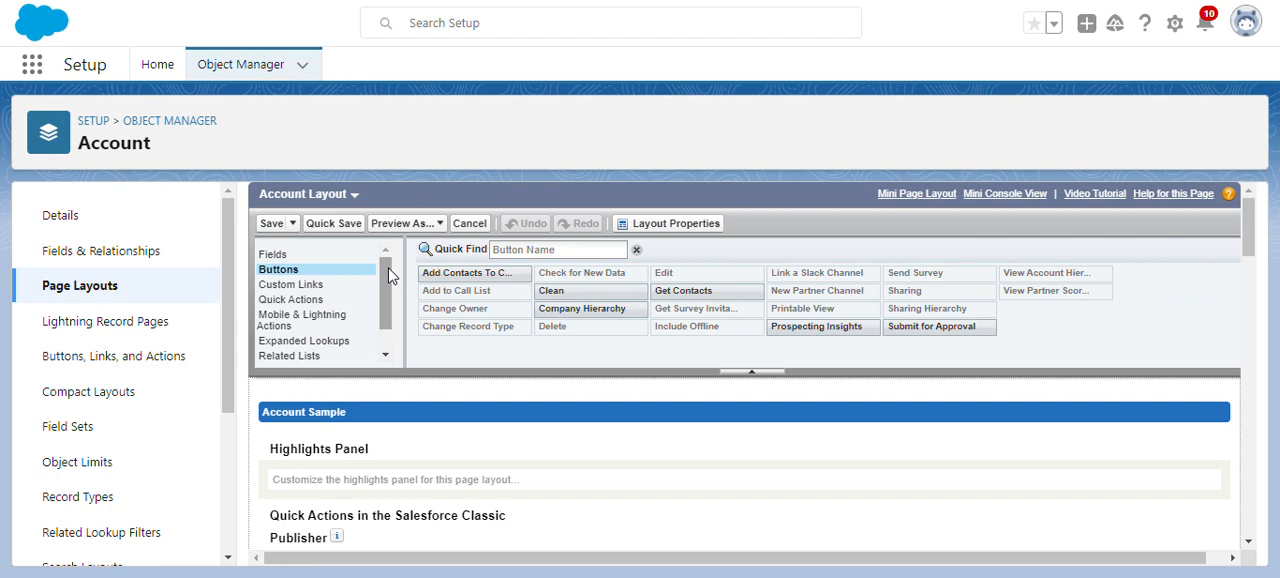
pyautogui.click(318, 285)
pyautogui.scroll(-10, 312, 280)
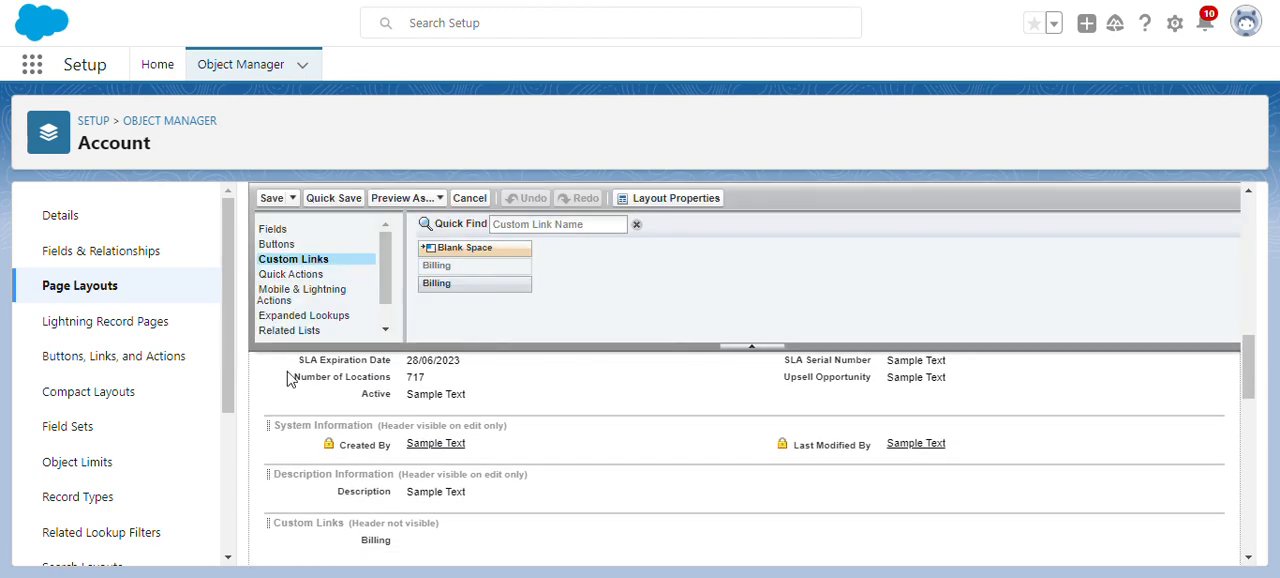
pyautogui.click(273, 230)
pyautogui.scroll(-5, 480, 386)
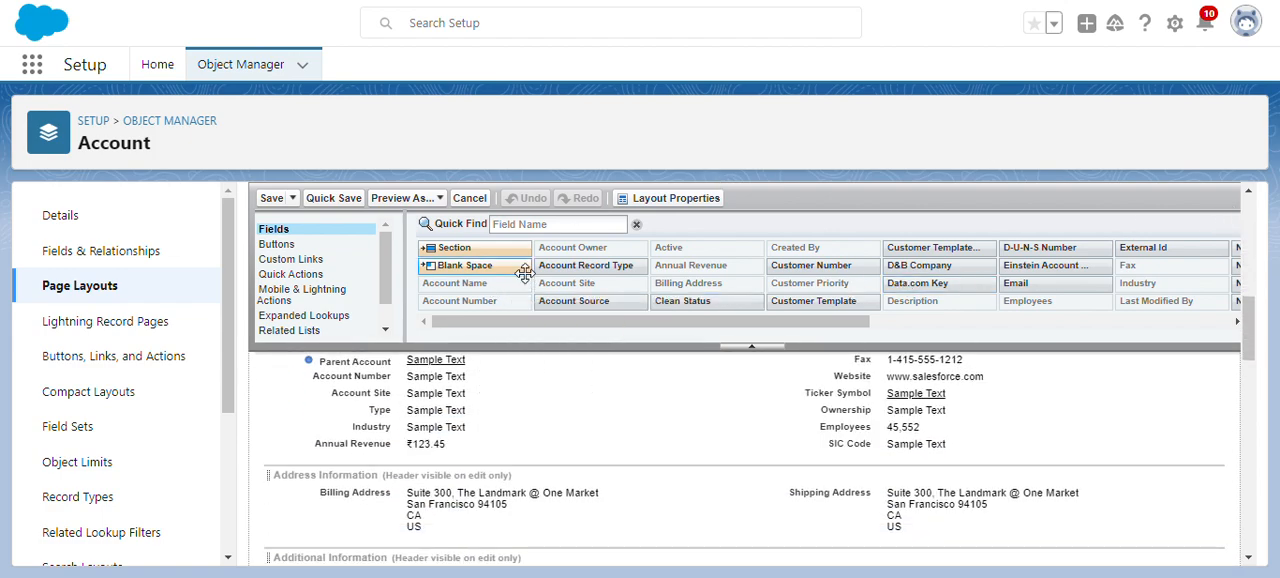
pyautogui.moveTo(469, 283); pyautogui.dragTo(453, 474)
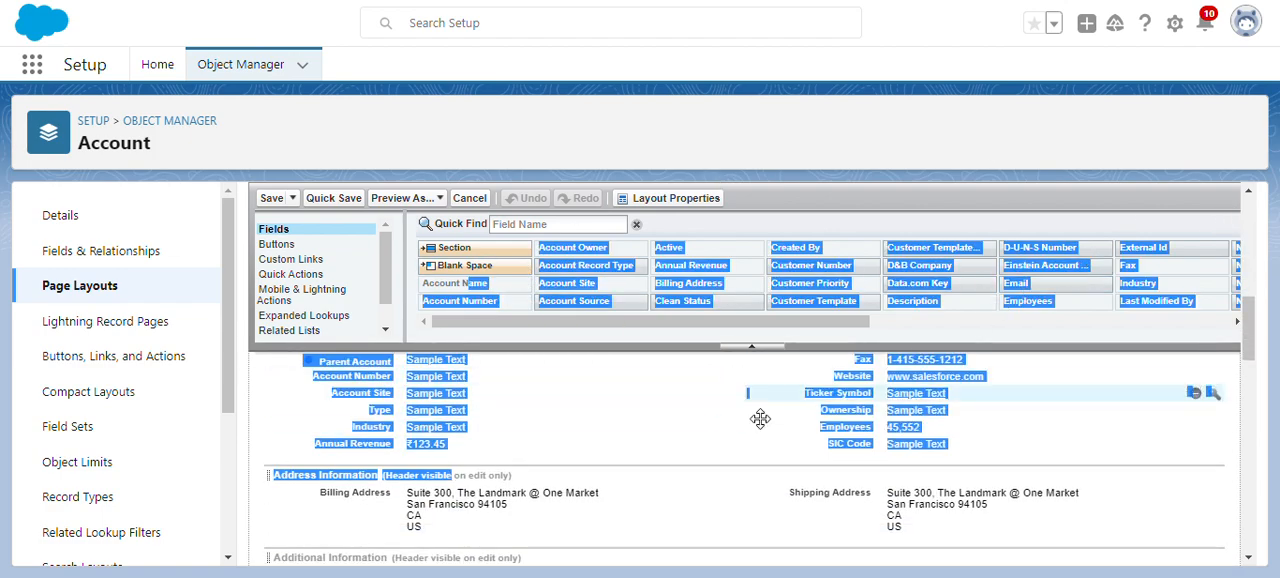
pyautogui.moveTo(631, 495); pyautogui.dragTo(1010, 388)
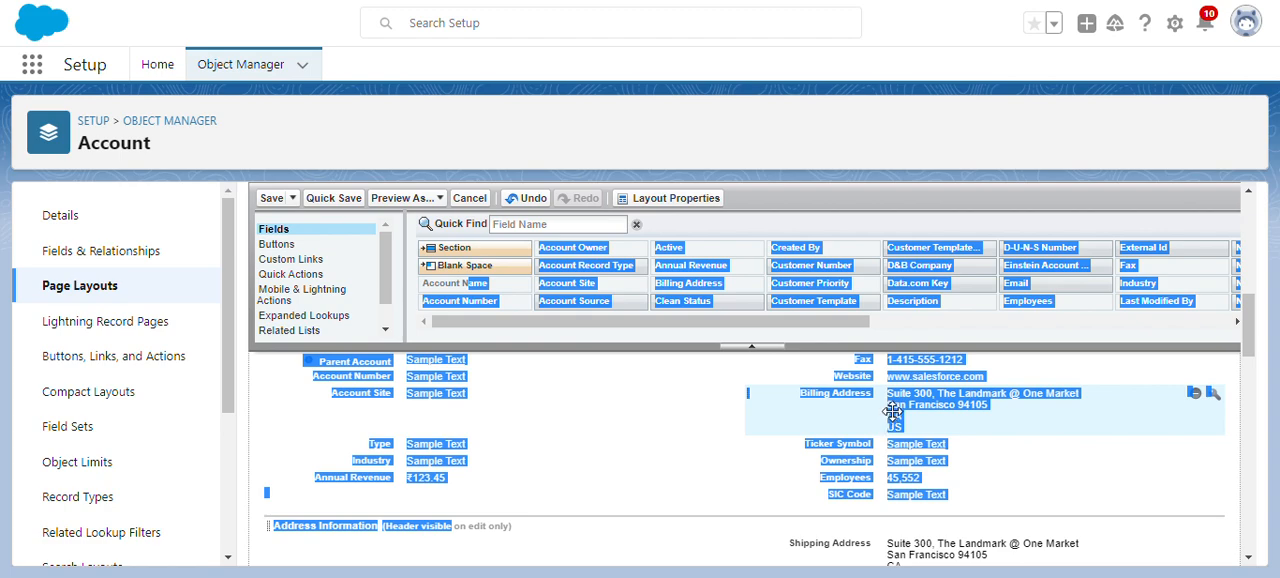
pyautogui.moveTo(845, 400); pyautogui.dragTo(403, 545)
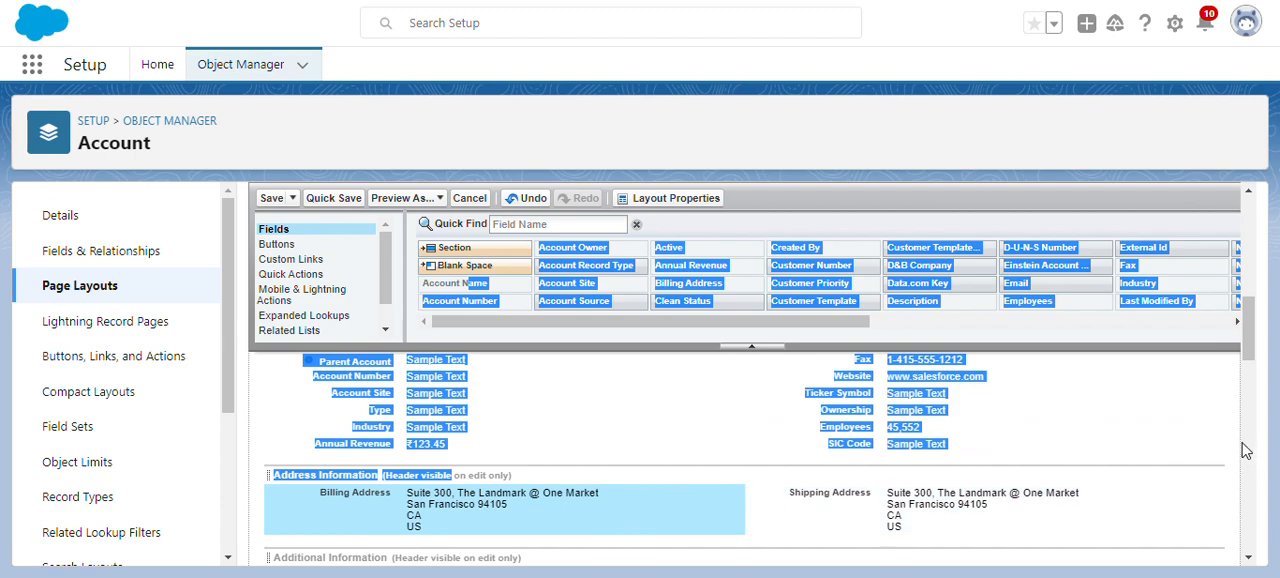
pyautogui.scroll(-3, 1248, 462)
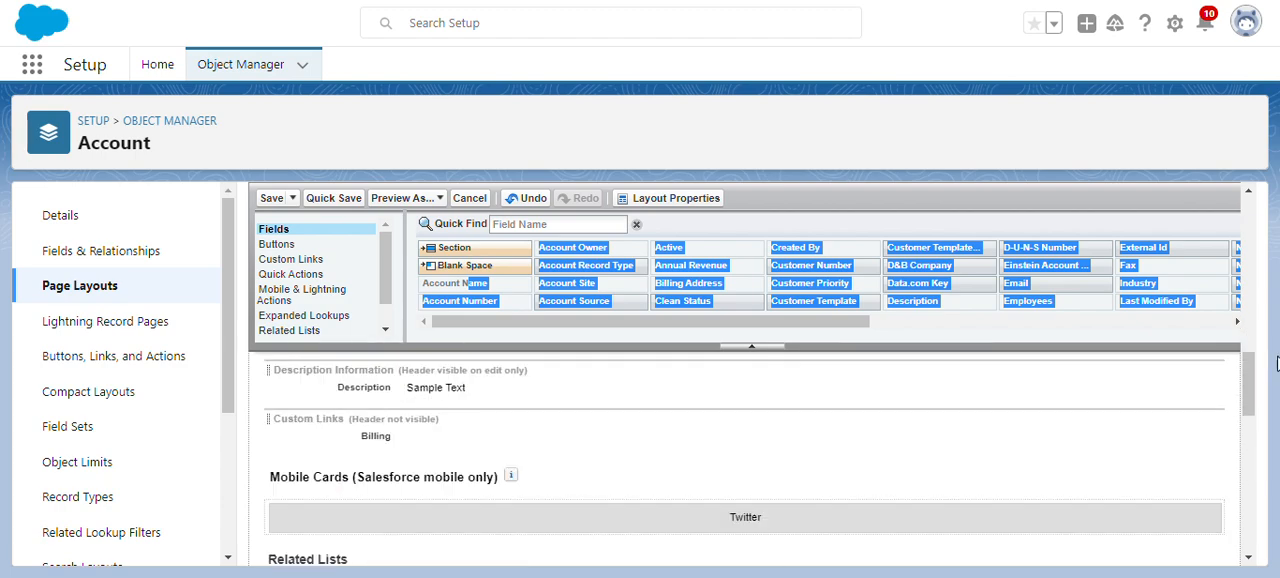
pyautogui.click(1211, 419)
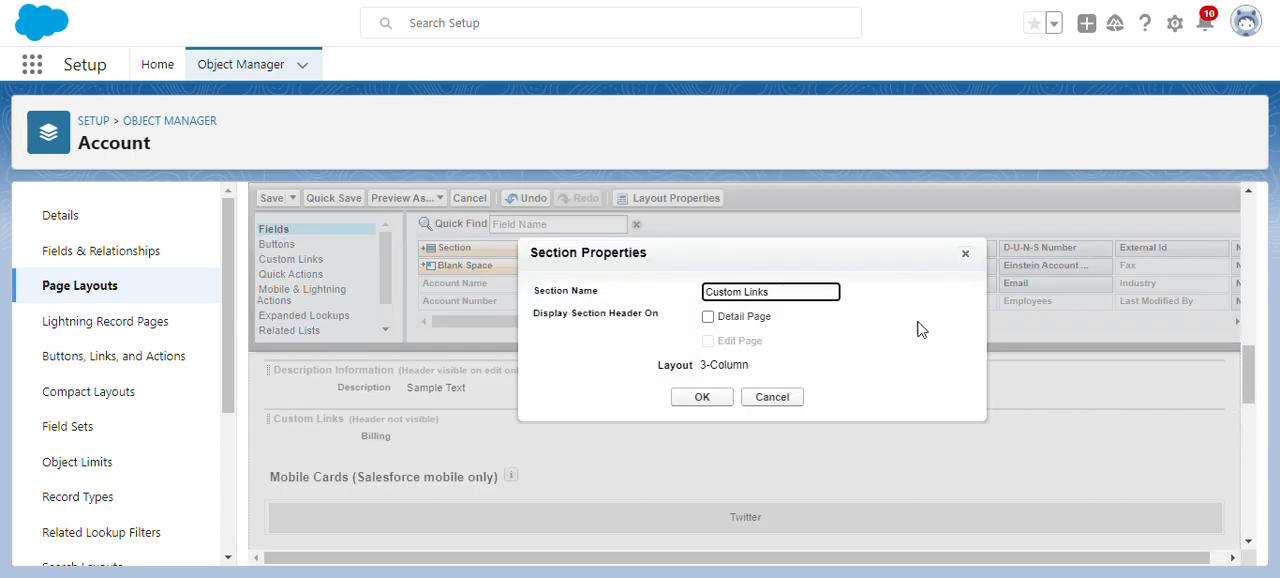
pyautogui.click(965, 253)
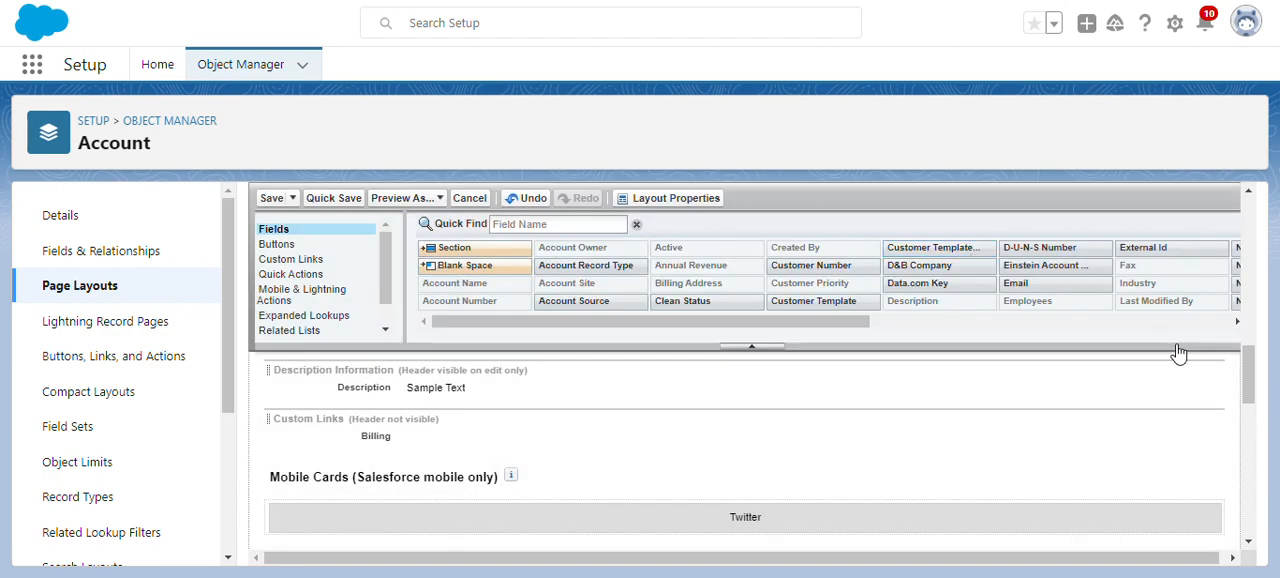
# - Check the Account Team related list at the end of the Account Layout and save the layout
pyautogui.moveTo(1249, 363); pyautogui.dragTo(1267, 518)
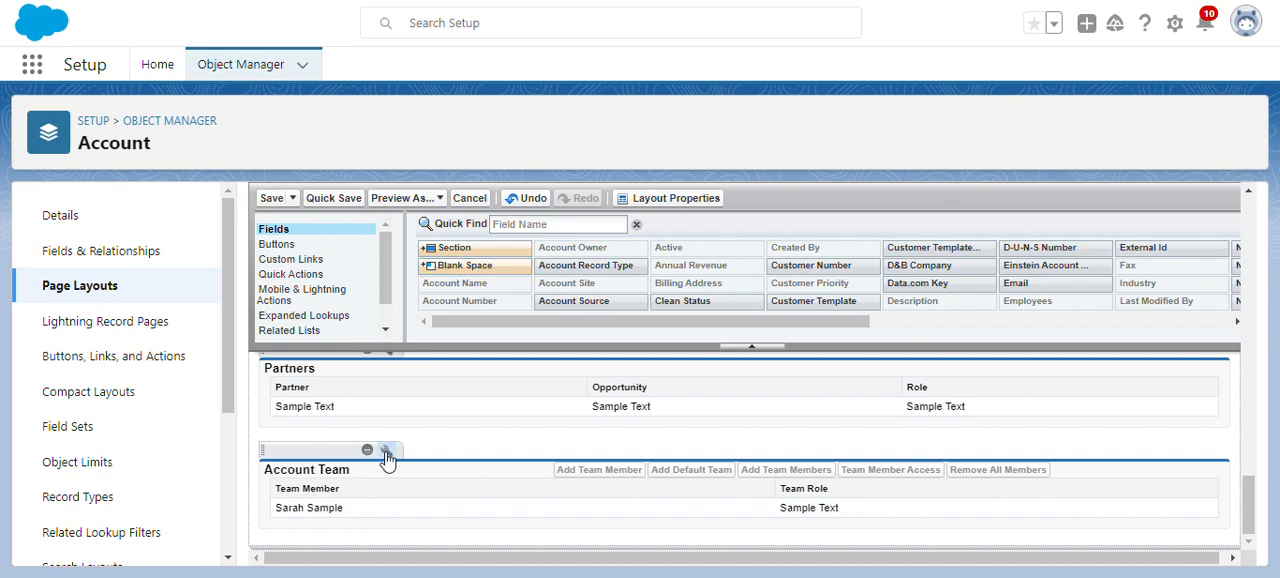
pyautogui.moveTo(487, 298); pyautogui.dragTo(389, 483)
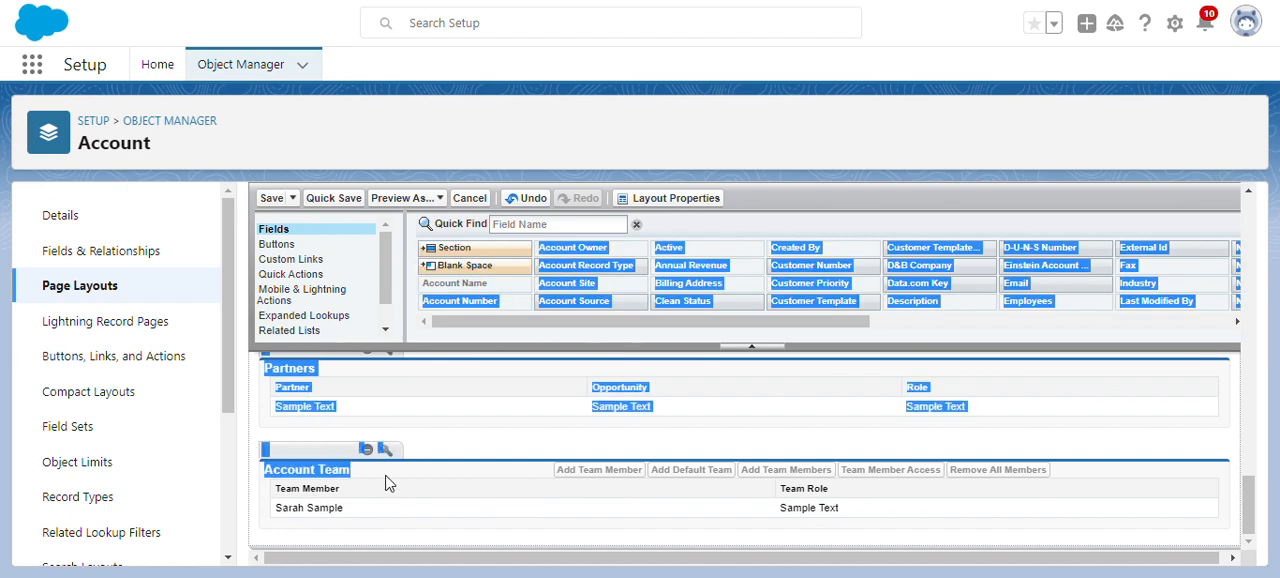
pyautogui.click(440, 473)
pyautogui.click(272, 198)
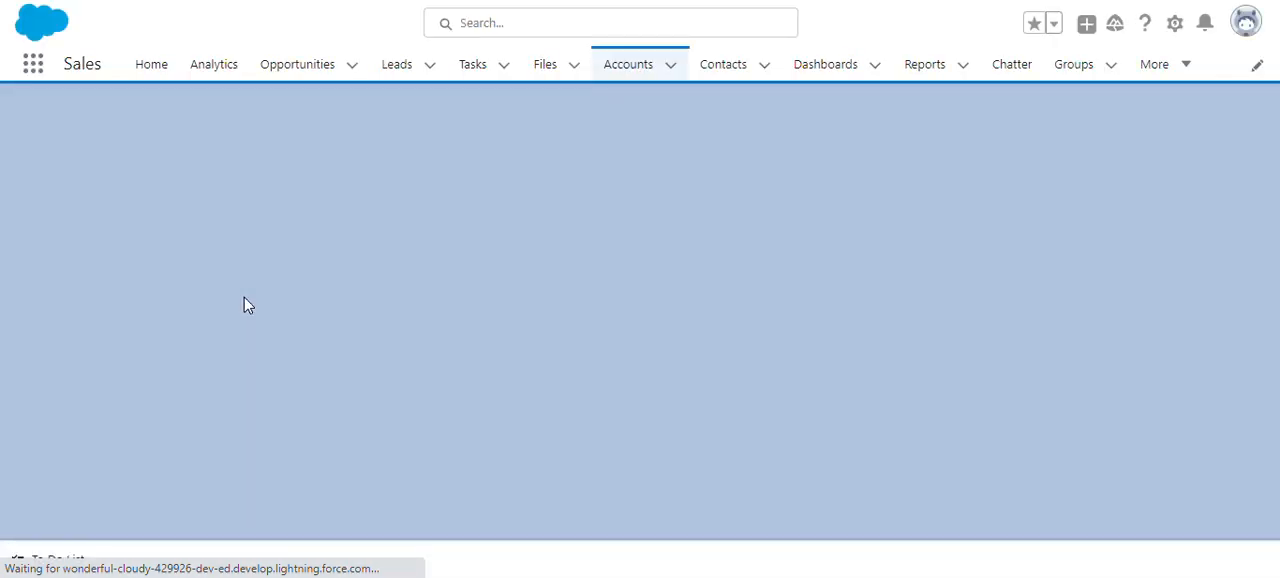
# - Add the default team to the Edge Communications account and review the members in its Account Team related list
pyautogui.scroll(-10, 244, 297)
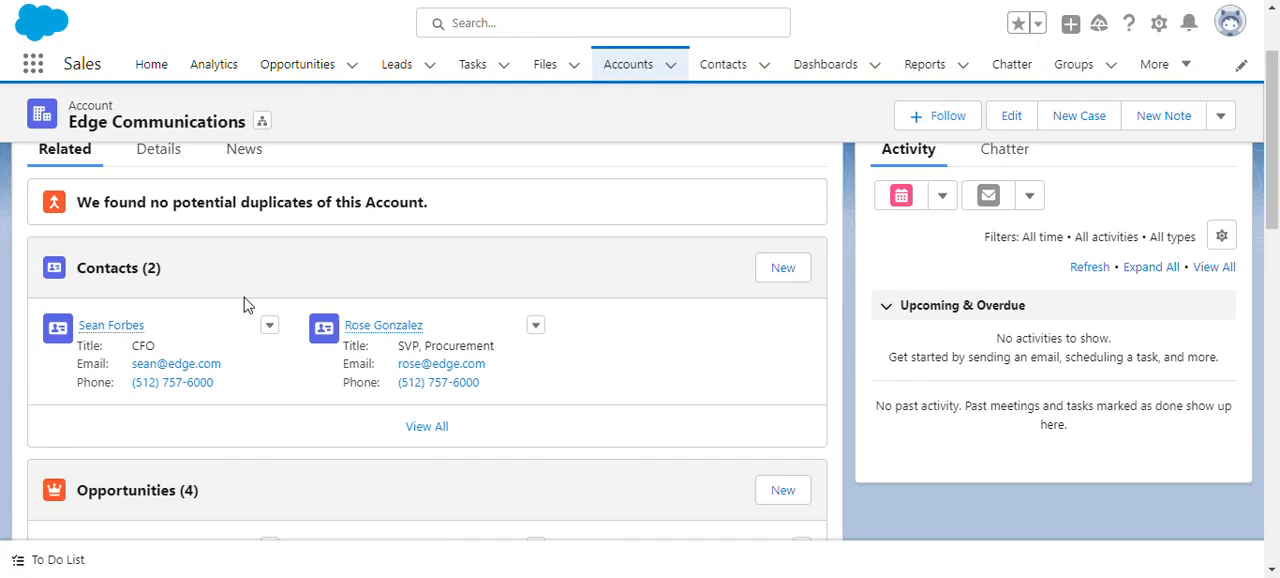
pyautogui.scroll(-3, 244, 304)
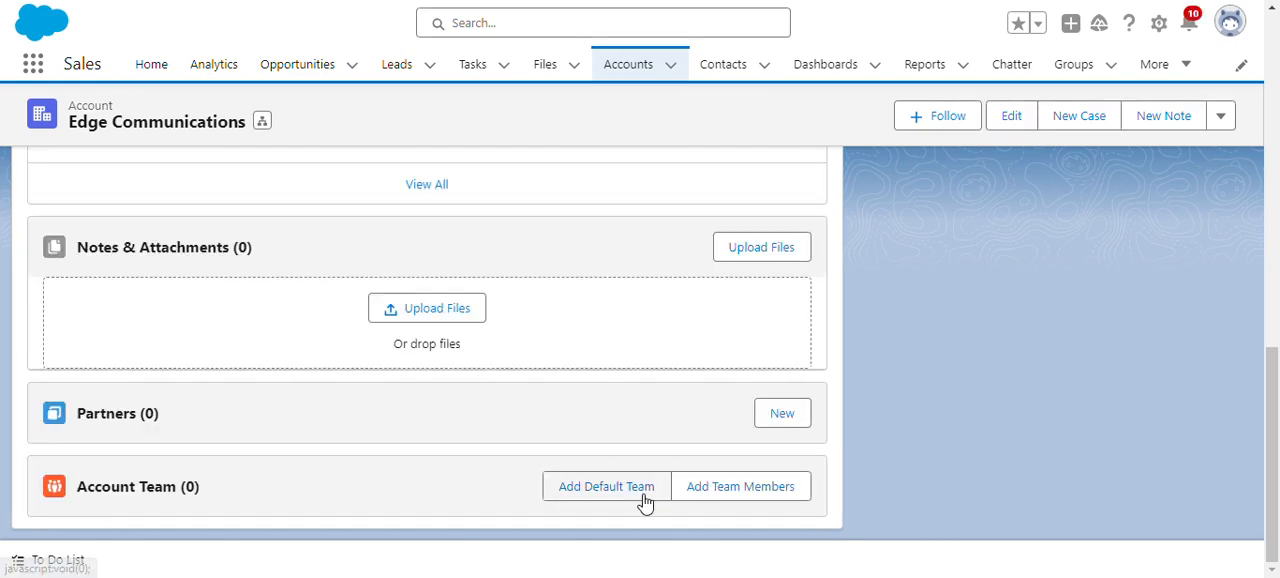
pyautogui.click(640, 492)
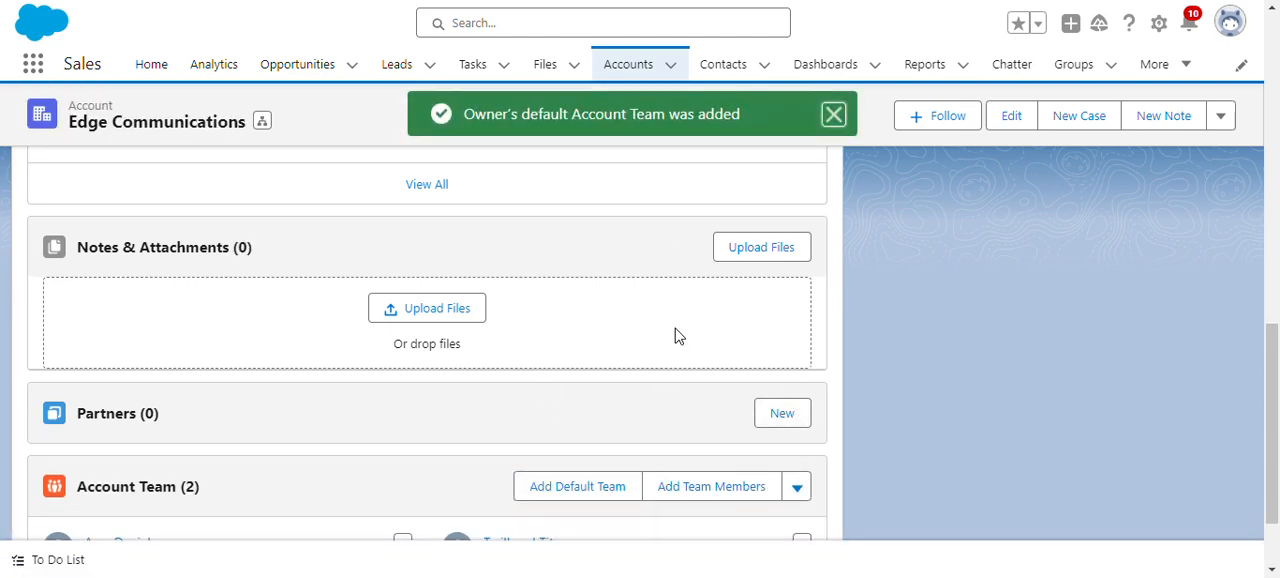
pyautogui.scroll(-2, 675, 332)
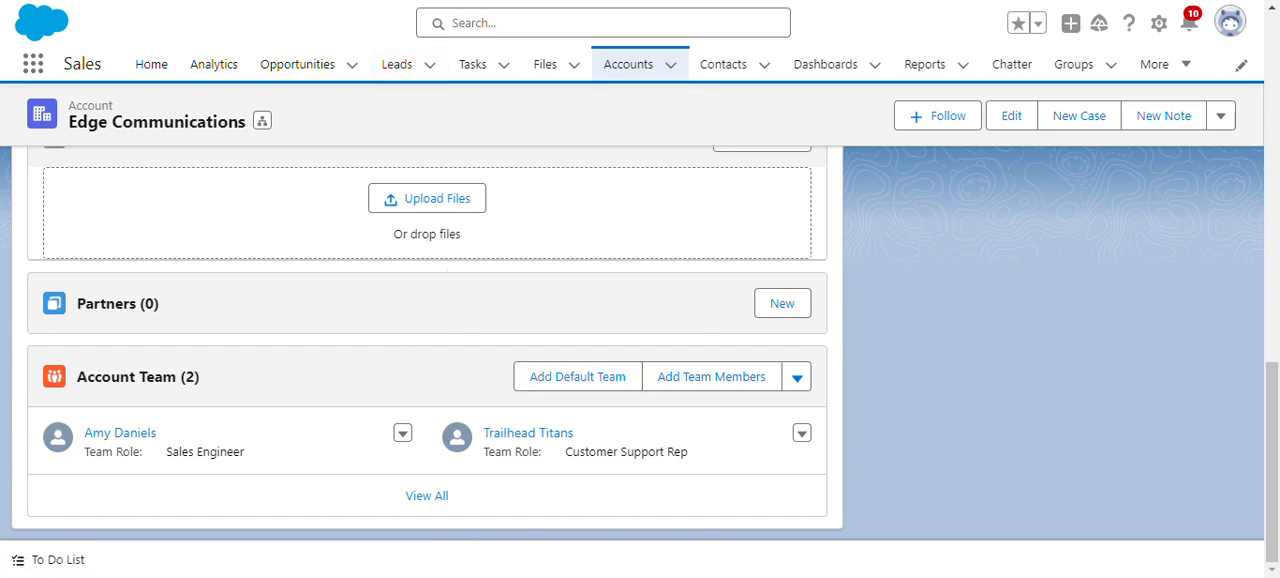
# - Switch back to Trailhead and submit the Set Up Account Teams step for verification
pyautogui.hotkey('alt', 'Tab')
pyautogui.scroll(2, 944, 167)
pyautogui.scroll(3, 944, 167)
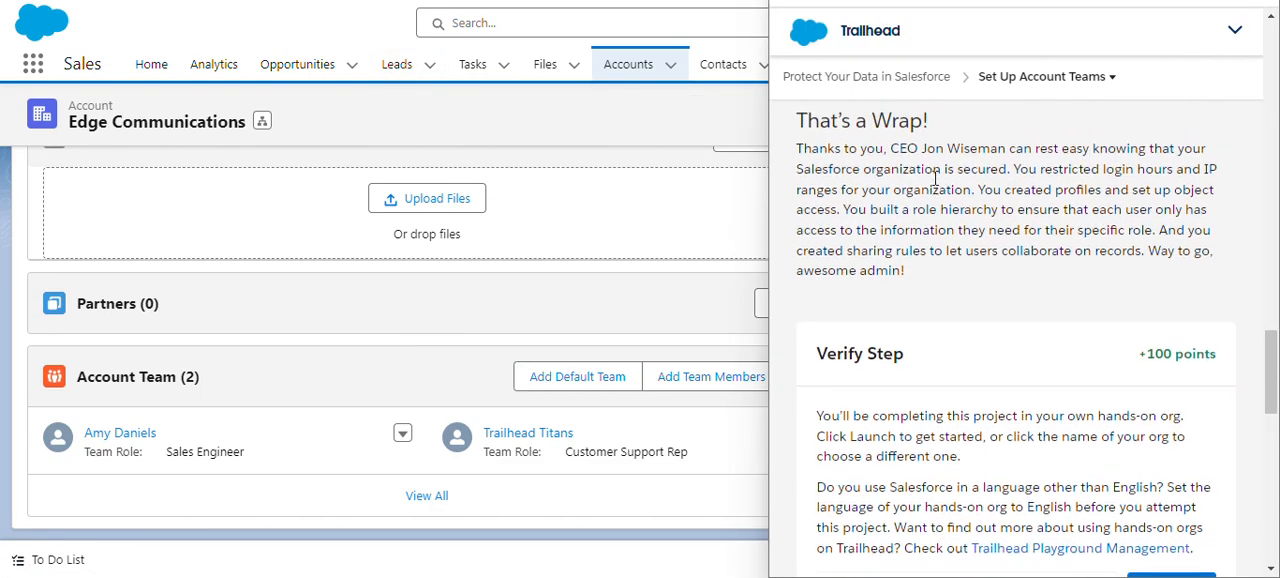
pyautogui.scroll(-7, 1000, 280)
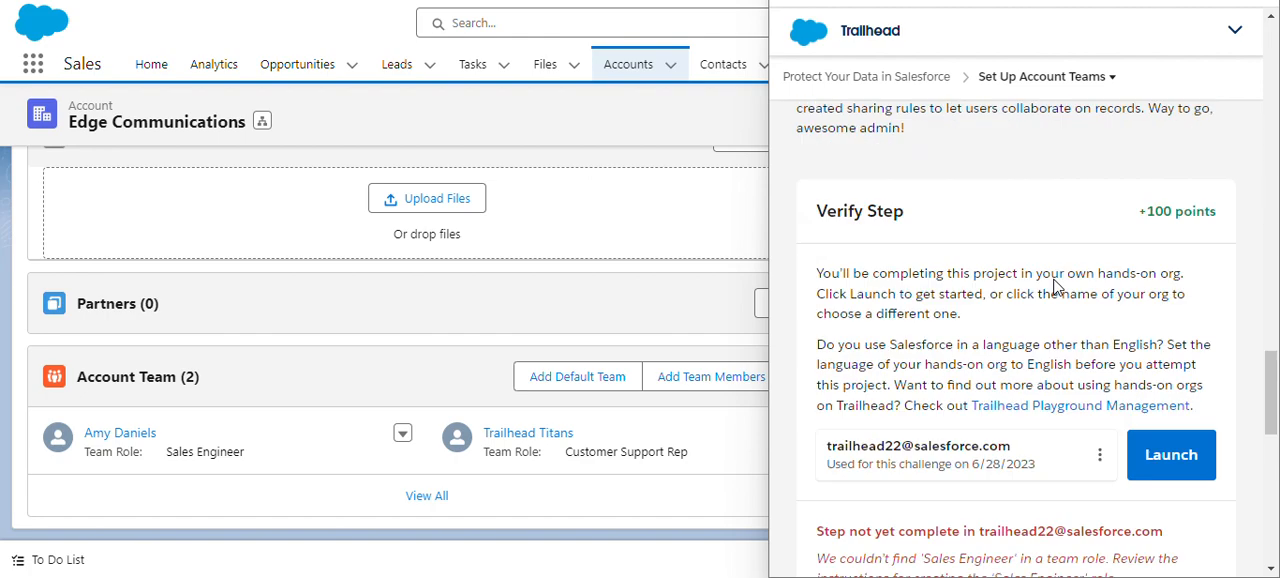
pyautogui.click(958, 460)
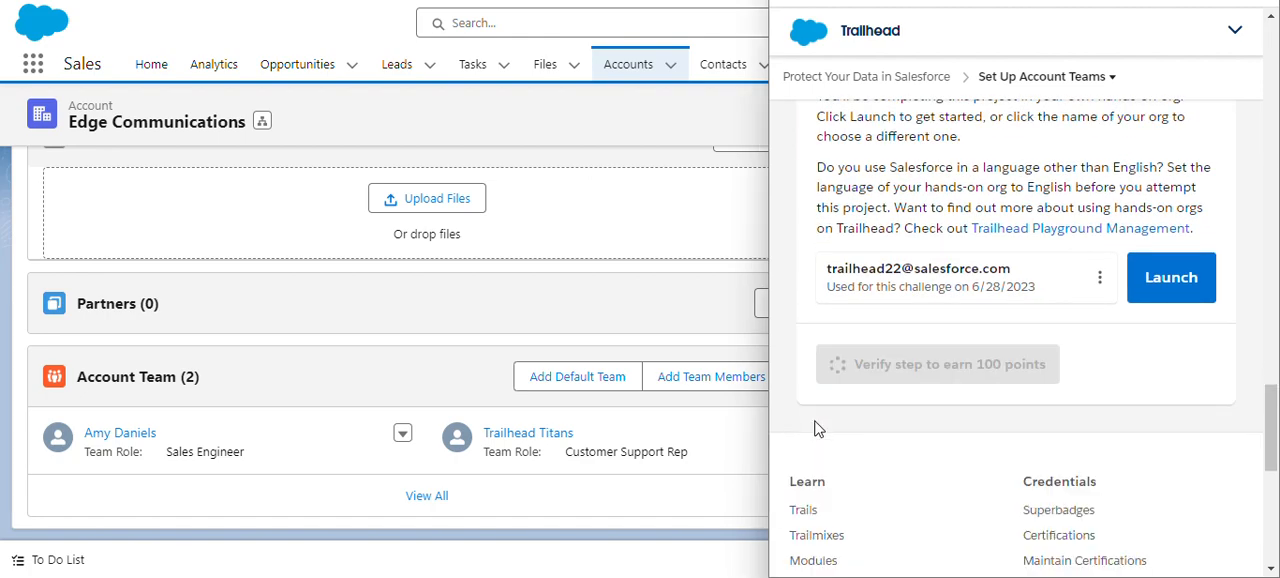